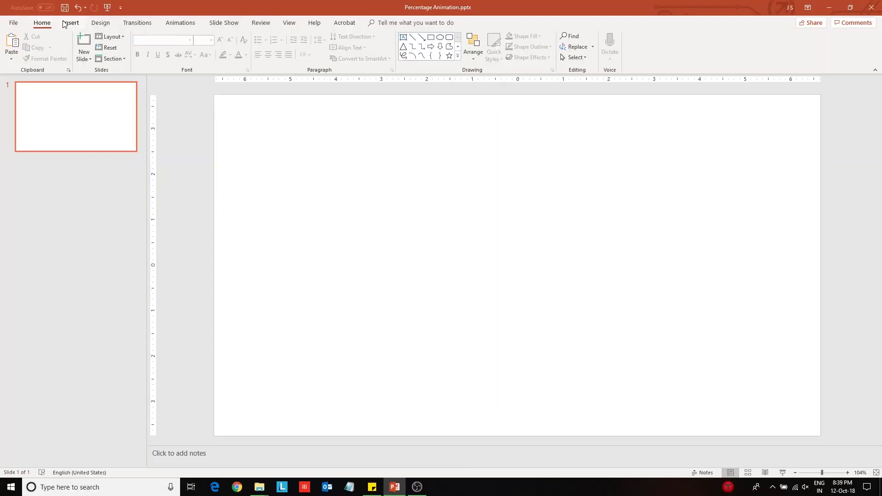
Draw an oval, size it to 3.5" by 3.5", and drag it left of centre.
{"action": "left_click", "coordinate": [71, 22]}
{"action": "left_click", "coordinate": [155, 44]}
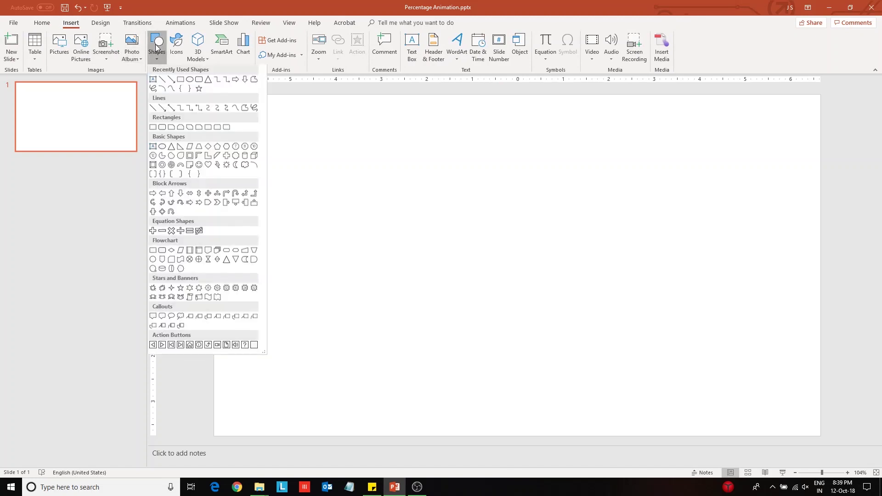
{"action": "left_click", "coordinate": [189, 80]}
{"action": "left_click_drag", "start_coordinate": [297, 205], "coordinate": [433, 328]}
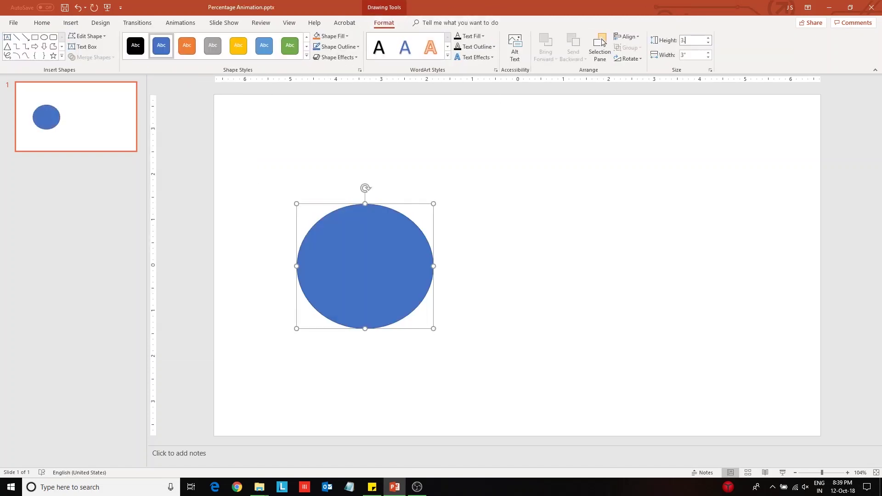
{"action": "key", "text": "Tab"}
{"action": "type", "text": "3.5"}
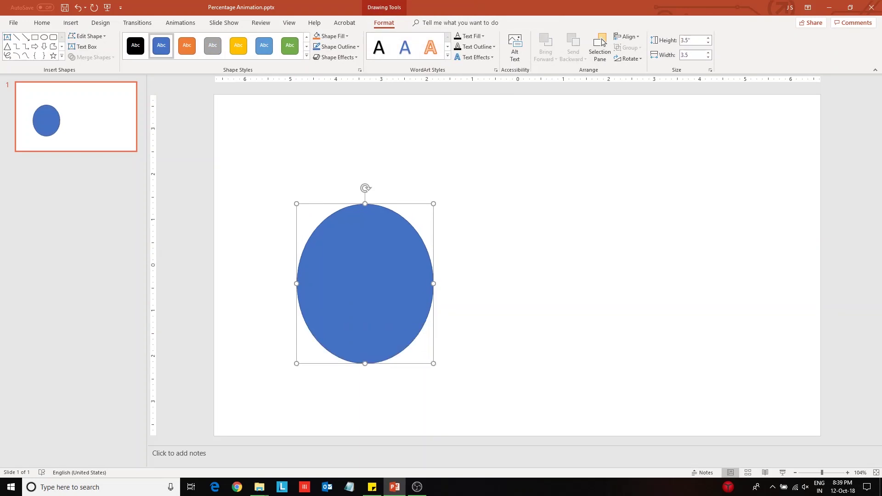
{"action": "key", "text": "Return"}
{"action": "left_click_drag", "start_coordinate": [360, 268], "coordinate": [333, 246]}
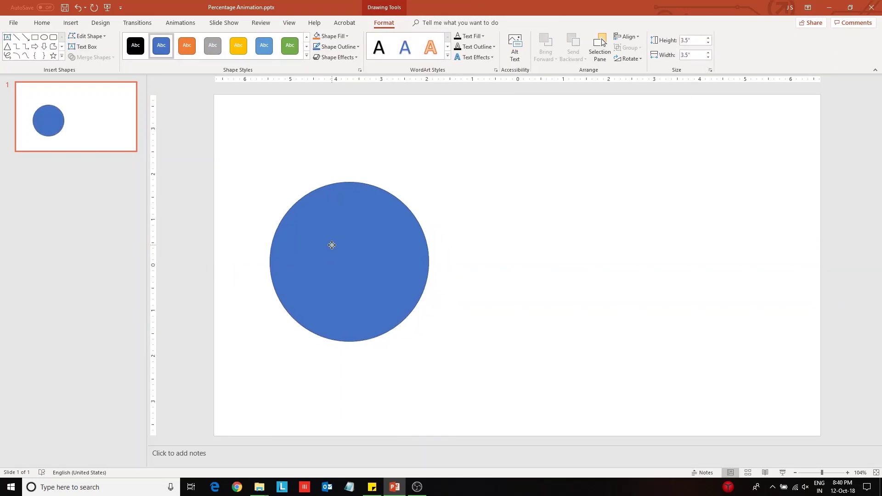
Draw a rectangle over the circle, send it backward, and subtract the circle to cut a hole.
{"action": "left_click", "coordinate": [350, 148]}
{"action": "left_click", "coordinate": [70, 23]}
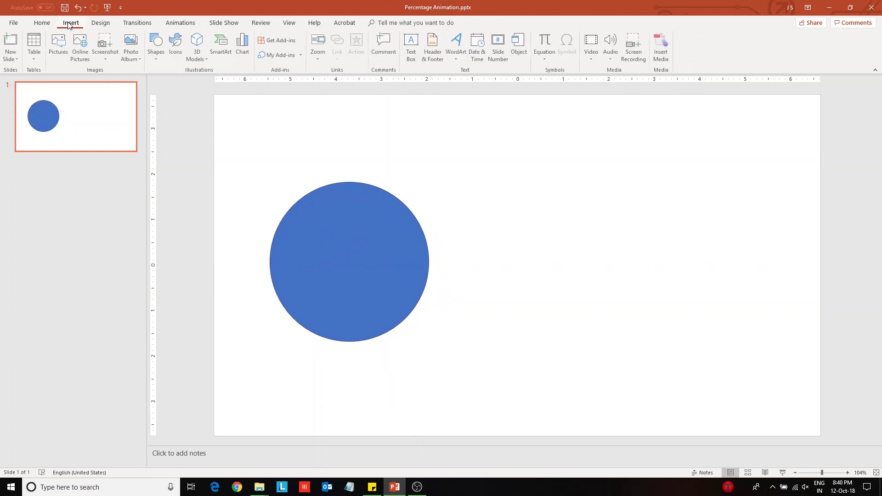
{"action": "left_click", "coordinate": [164, 51]}
{"action": "left_click", "coordinate": [157, 100]}
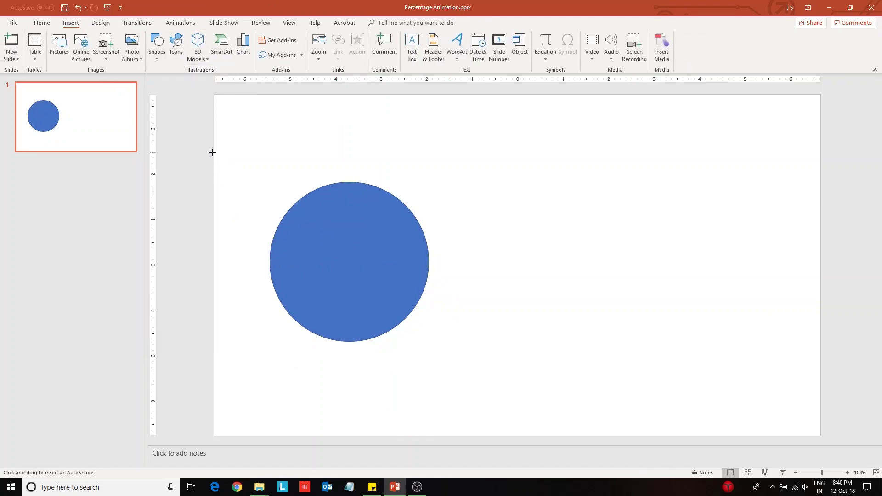
{"action": "mouse_move", "coordinate": [213, 150]}
{"action": "left_mouse_down"}
{"action": "mouse_move", "coordinate": [553, 380]}
{"action": "mouse_move", "coordinate": [484, 374]}
{"action": "mouse_move", "coordinate": [494, 376]}
{"action": "left_mouse_up"}
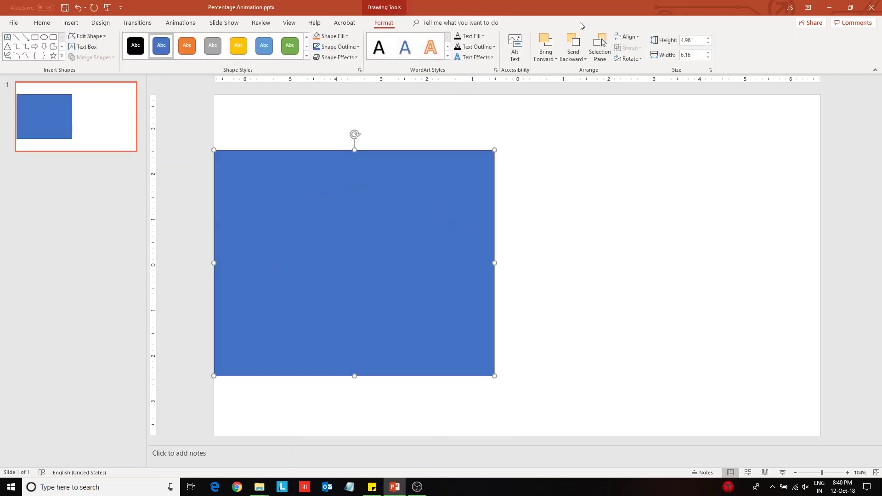
{"action": "left_click", "coordinate": [573, 41]}
{"action": "left_click", "coordinate": [380, 206], "text": "shift"}
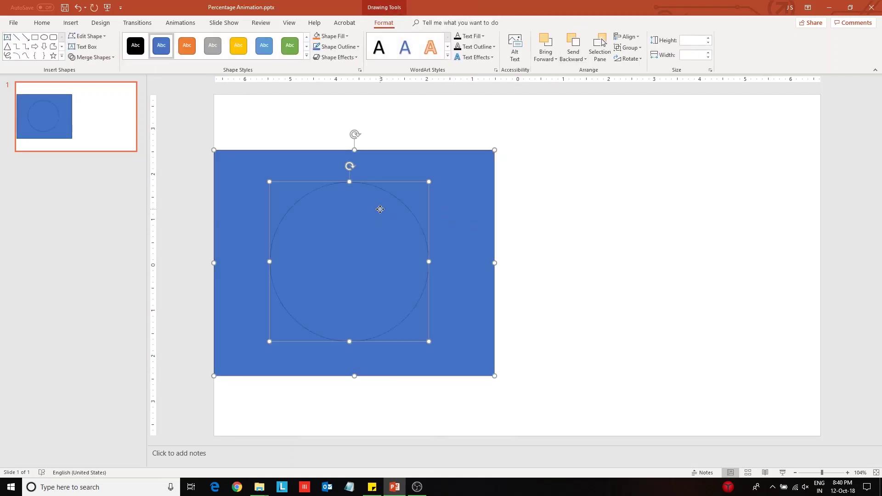
{"action": "left_click", "coordinate": [109, 57]}
{"action": "left_click", "coordinate": [96, 76]}
Fill the cut-out frame teal and remove its outline.
{"action": "left_click", "coordinate": [333, 36]}
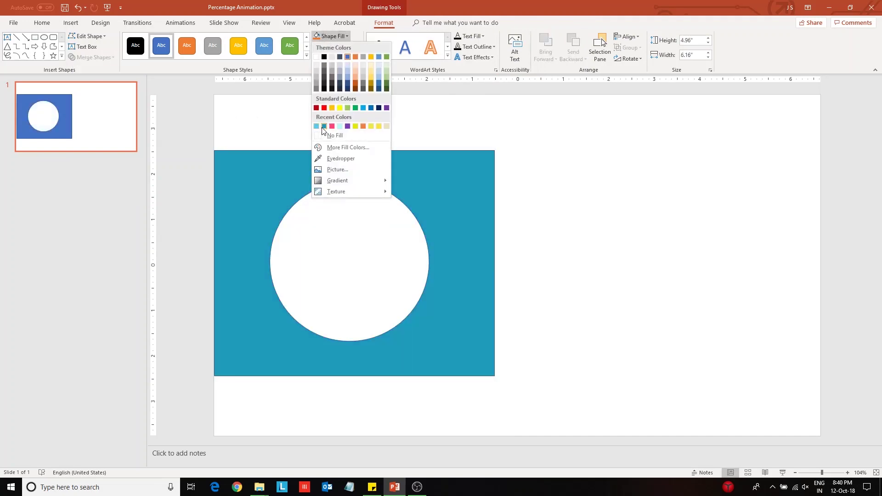
{"action": "left_click", "coordinate": [323, 126]}
{"action": "left_click", "coordinate": [339, 46]}
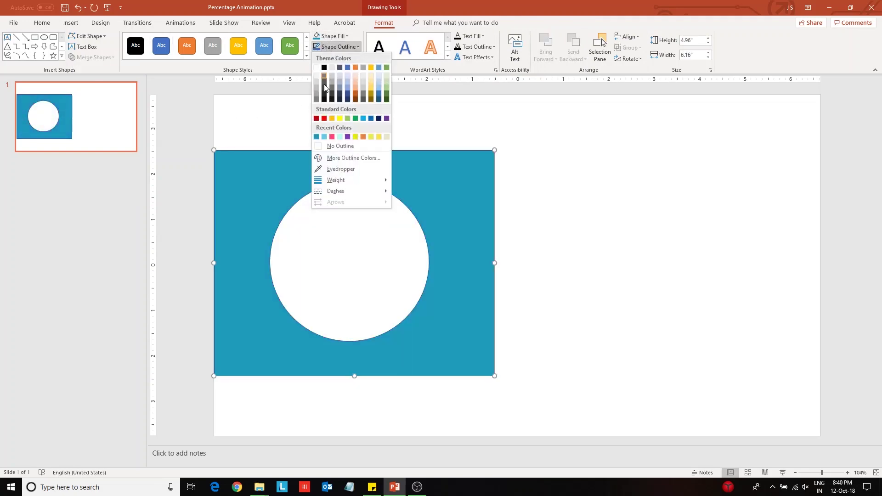
{"action": "left_click", "coordinate": [329, 147]}
{"action": "left_click", "coordinate": [551, 201]}
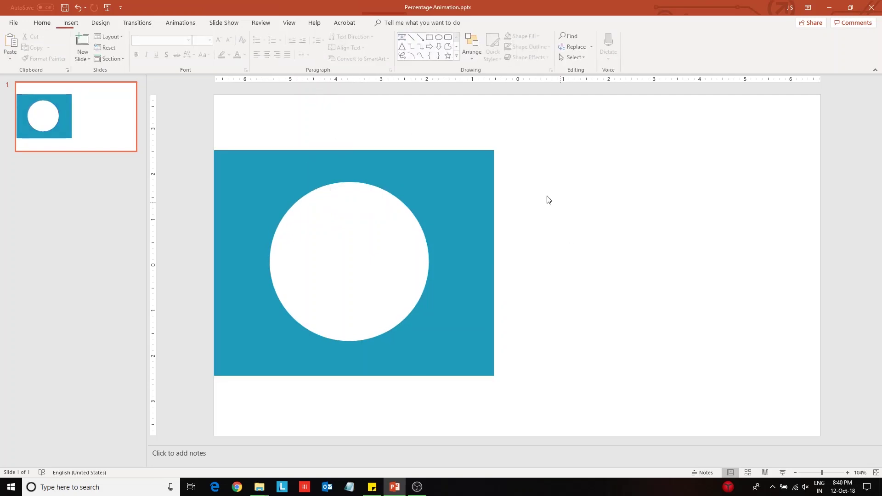
Draw a small oval inside the hole and size it to 1" by 1".
{"action": "left_click", "coordinate": [71, 23]}
{"action": "left_click", "coordinate": [158, 49]}
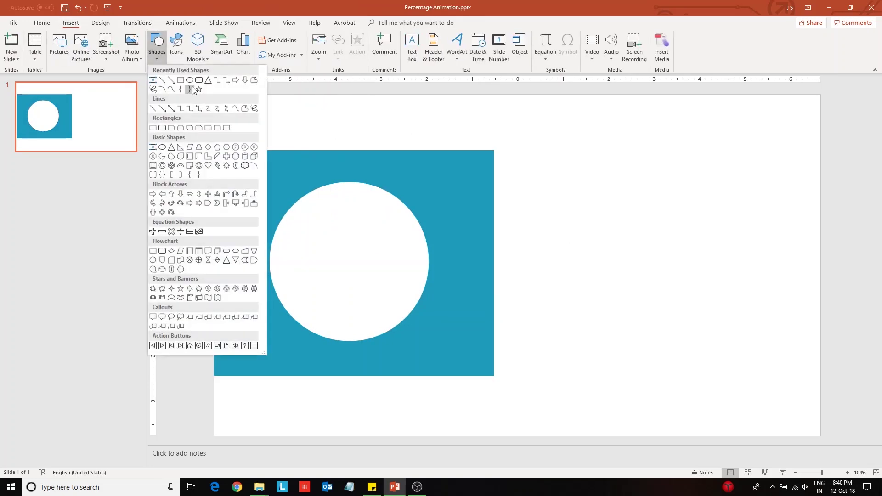
{"action": "left_click", "coordinate": [189, 81]}
{"action": "left_click_drag", "start_coordinate": [336, 232], "coordinate": [376, 273]}
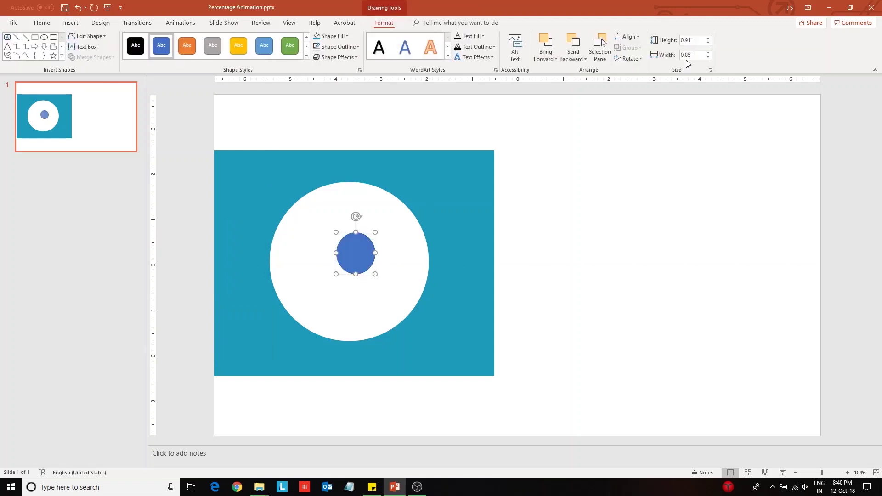
{"action": "left_click", "coordinate": [700, 40]}
{"action": "type", "text": "1"}
{"action": "key", "text": "Tab"}
{"action": "type", "text": "1"}
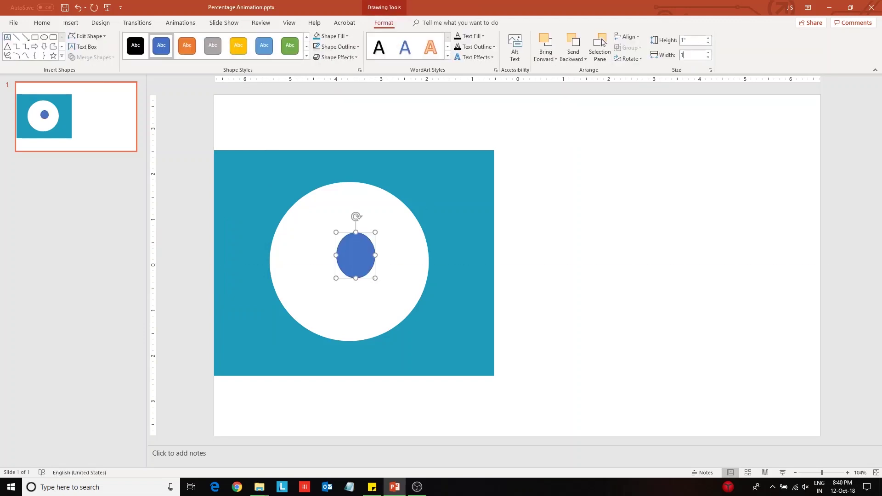
{"action": "key", "text": "Return"}
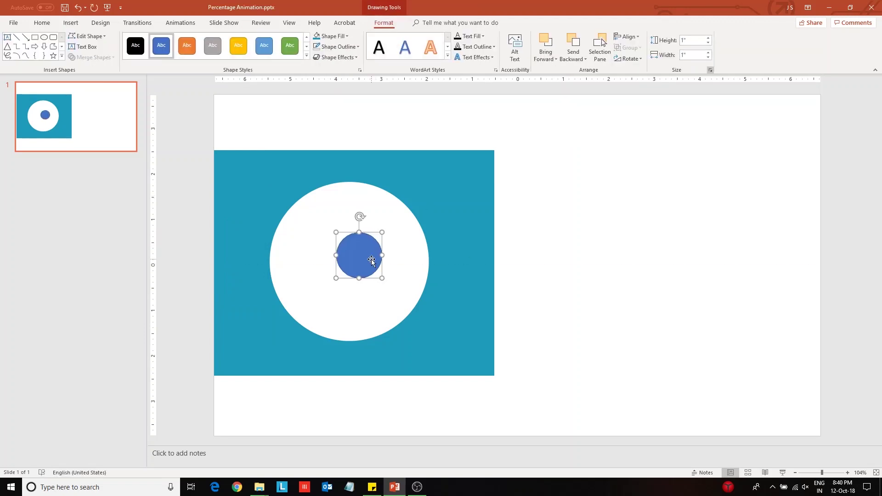
Duplicate the circle, resize the copy to 0.7" and position both circles.
{"action": "left_click_drag", "start_coordinate": [363, 263], "coordinate": [348, 296]}
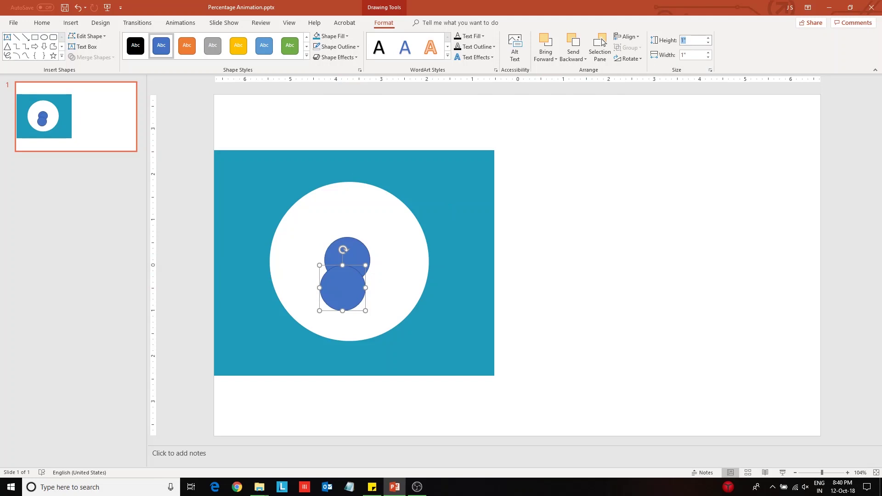
{"action": "type", "text": "0.7"}
{"action": "key", "text": "Tab"}
{"action": "type", "text": ".7"}
{"action": "key", "text": "Return"}
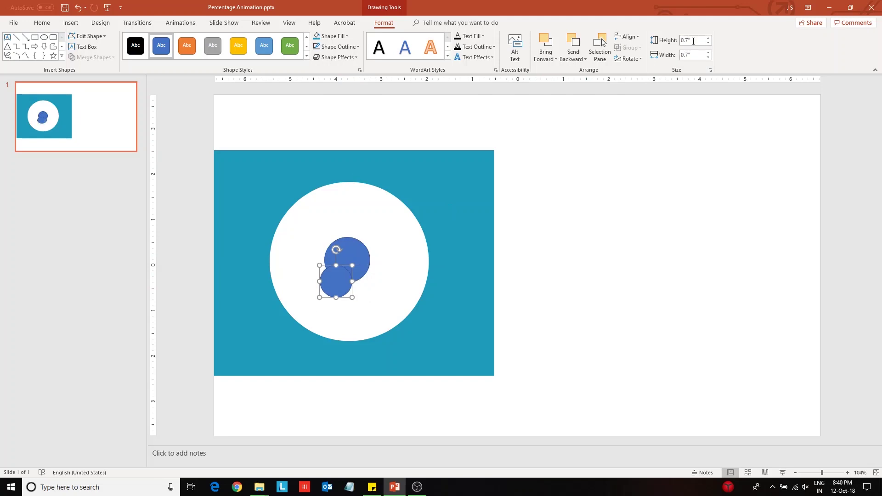
{"action": "left_click_drag", "start_coordinate": [356, 268], "coordinate": [330, 251]}
Duplicate the small circle, resize it to 0.3", and place it above the larger ones.
{"action": "key", "text": "ctrl+d"}
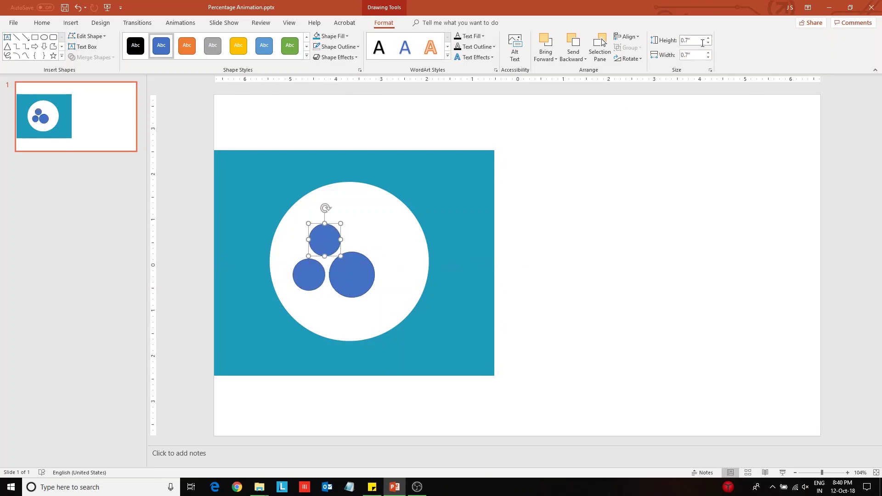
{"action": "type", "text": "0.3"}
{"action": "key", "text": "Tab"}
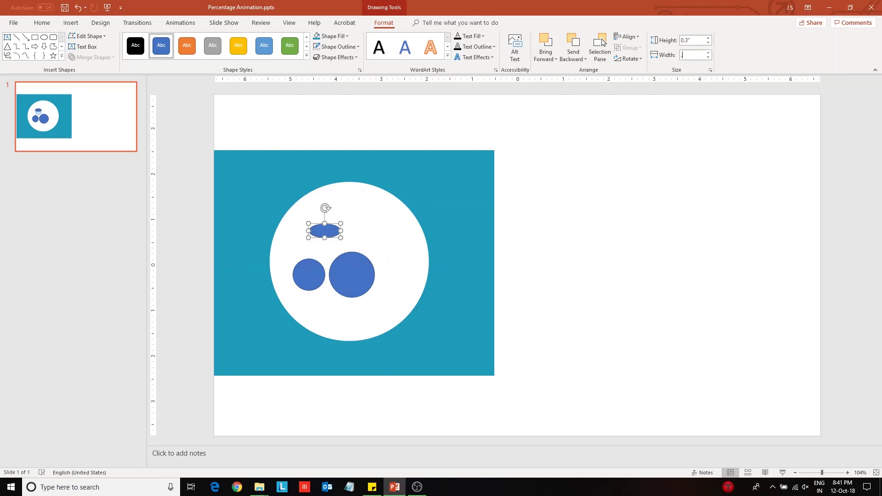
{"action": "type", "text": "0.3"}
{"action": "key", "text": "Return"}
{"action": "left_click_drag", "start_coordinate": [310, 231], "coordinate": [320, 251]}
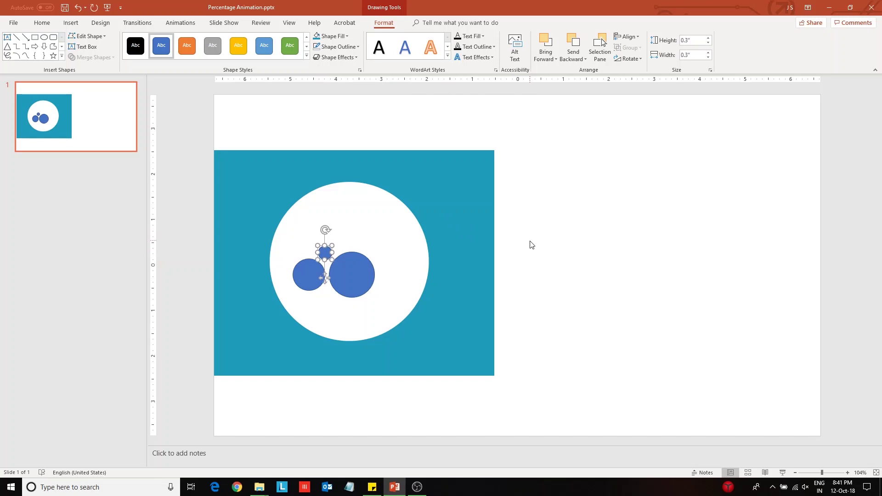
{"action": "left_click", "coordinate": [514, 235]}
Move another tiny circle below the others, shrink it to 0.2", and nudge it into place.
{"action": "left_click", "coordinate": [330, 258]}
{"action": "left_click_drag", "start_coordinate": [334, 262], "coordinate": [327, 297]}
{"action": "left_click", "coordinate": [708, 57]}
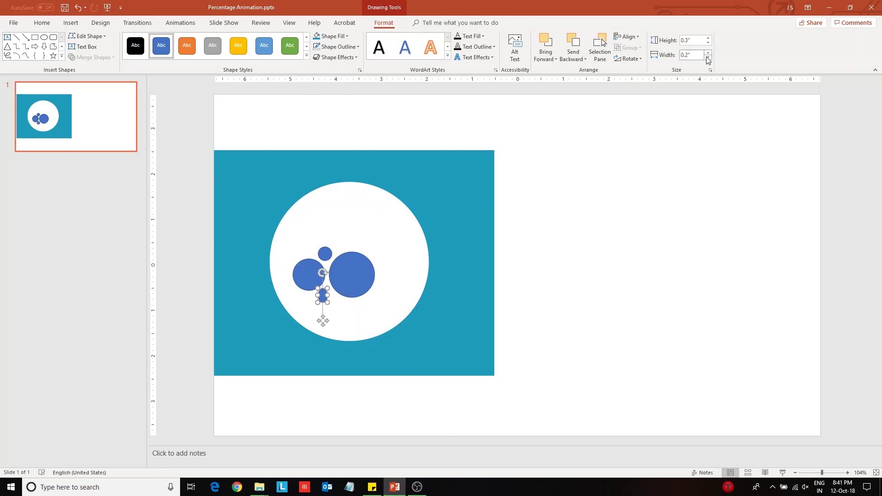
{"action": "left_click", "coordinate": [708, 42]}
{"action": "key", "text": "ctrl+Right"}
{"action": "key", "text": "ctrl+Right"}
{"action": "key", "text": "ctrl+Right"}
{"action": "key", "text": "ctrl+Right"}
{"action": "key", "text": "ctrl+Right"}
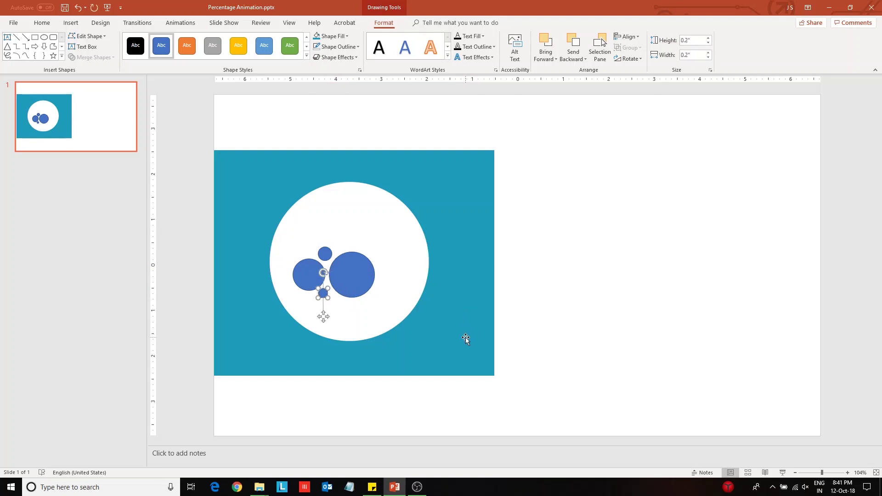
{"action": "key", "text": "ctrl+Up"}
{"action": "key", "text": "ctrl+Up"}
{"action": "key", "text": "ctrl+Up"}
{"action": "key", "text": "ctrl+Up"}
{"action": "key", "text": "ctrl+Right"}
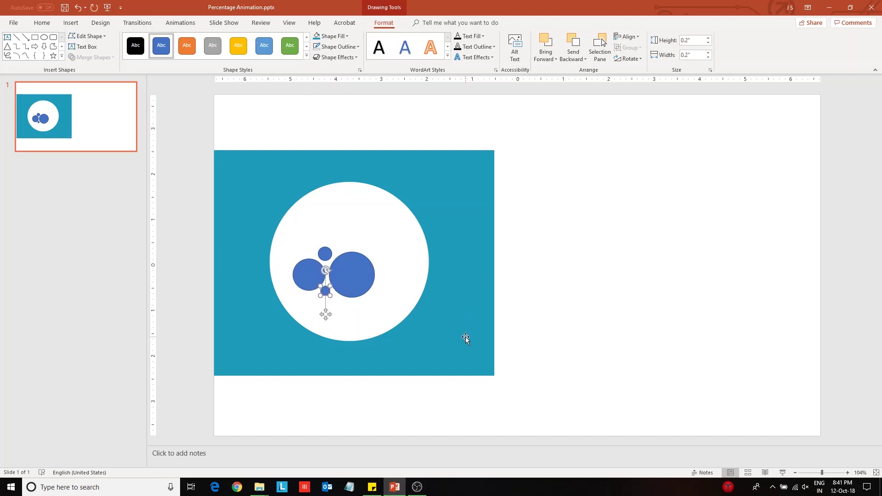
{"action": "key", "text": "ctrl+Up"}
{"action": "left_click", "coordinate": [554, 289]}
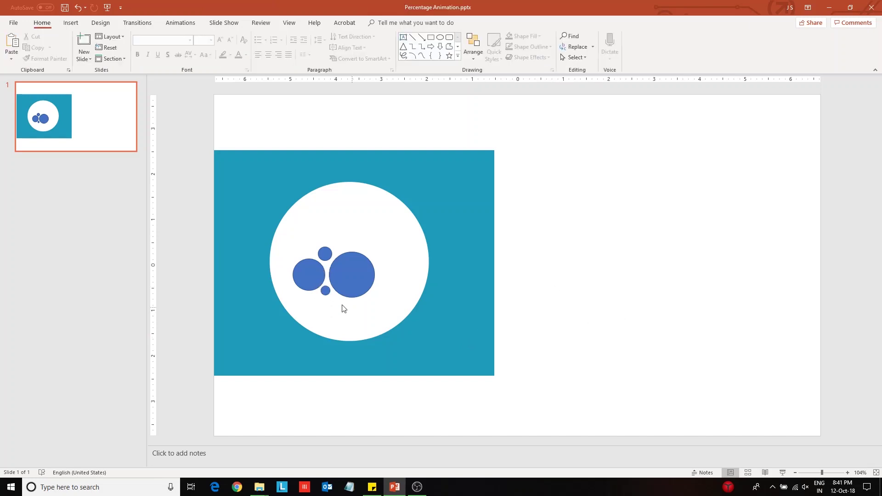
Select the four-bubble cluster and duplicate it up and to the right in the hole.
{"action": "left_click", "coordinate": [325, 256]}
{"action": "left_click", "coordinate": [633, 253]}
{"action": "left_click", "coordinate": [323, 252]}
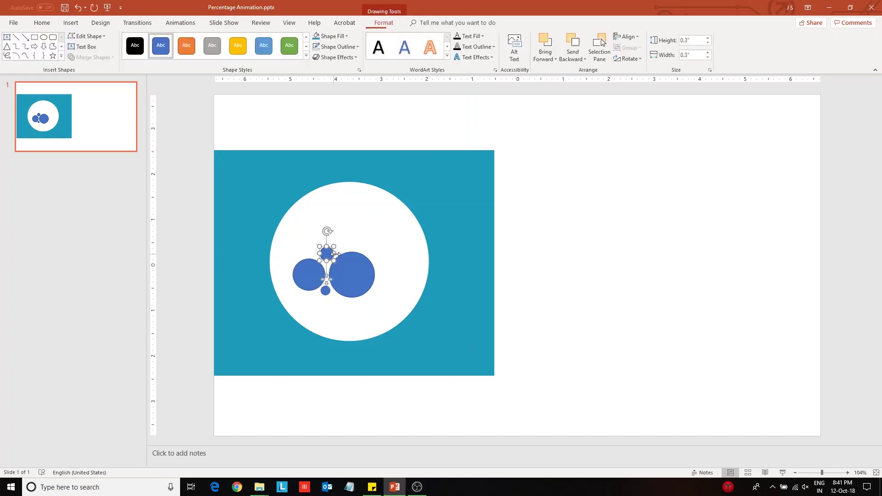
{"action": "left_click", "coordinate": [395, 313]}
{"action": "left_click", "coordinate": [323, 282]}
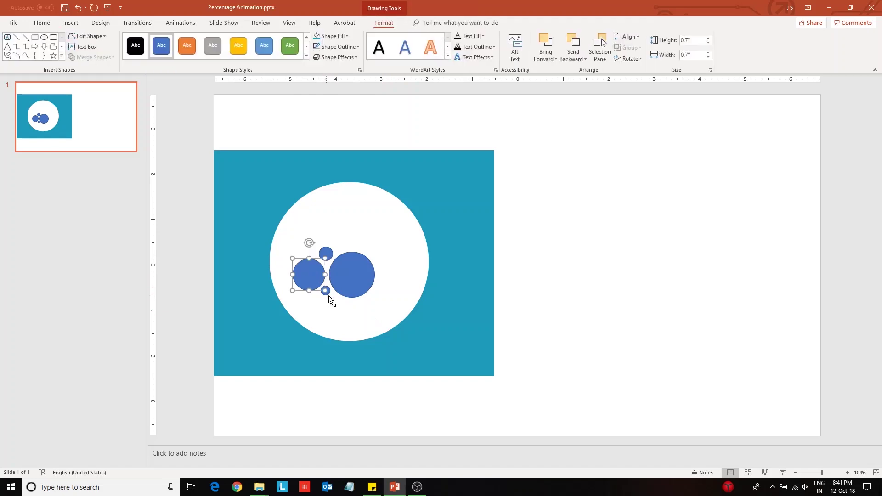
{"action": "left_click", "coordinate": [325, 290], "text": "shift"}
{"action": "left_click", "coordinate": [325, 254], "text": "shift"}
{"action": "left_click", "coordinate": [368, 287], "text": "shift"}
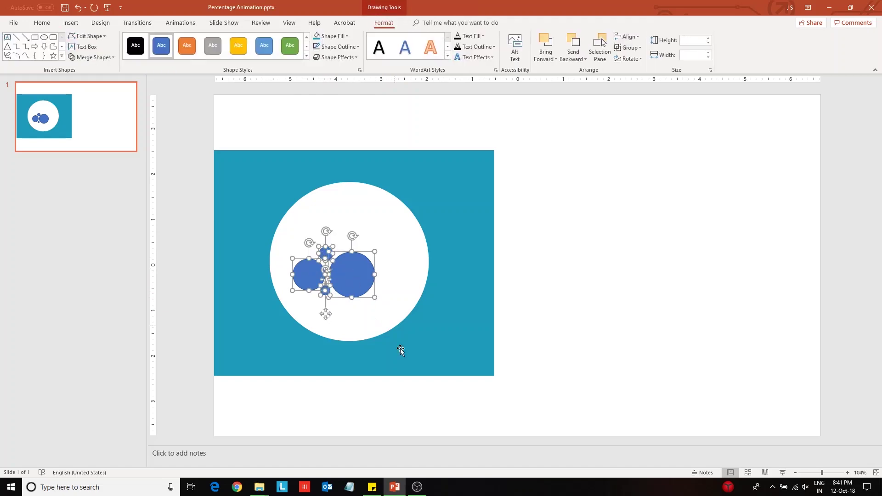
{"action": "left_click_drag", "start_coordinate": [348, 270], "coordinate": [411, 231]}
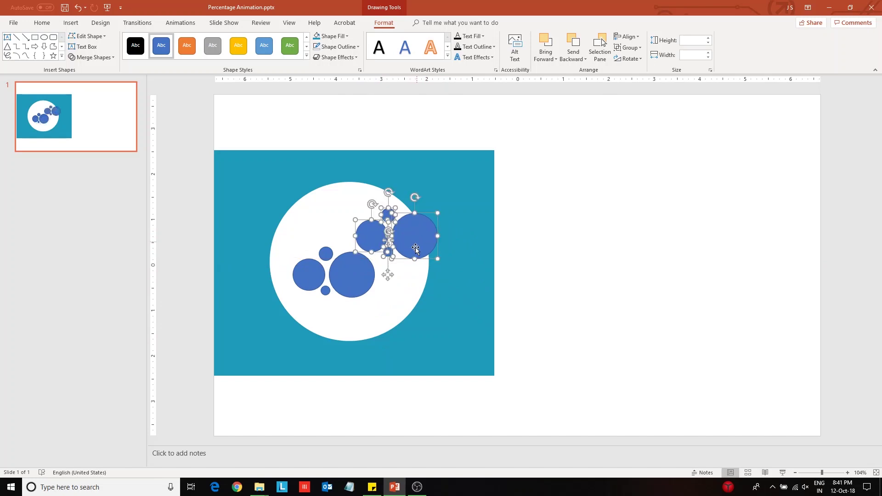
{"action": "left_click_drag", "start_coordinate": [408, 266], "coordinate": [460, 257]}
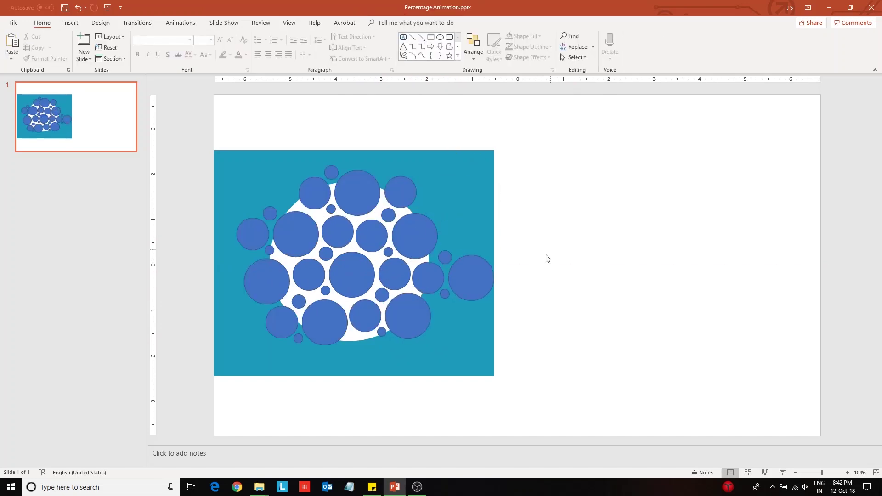
Delete the stray circles lying outside the bubble cluster.
{"action": "left_click", "coordinate": [379, 294]}
{"action": "left_click", "coordinate": [533, 336]}
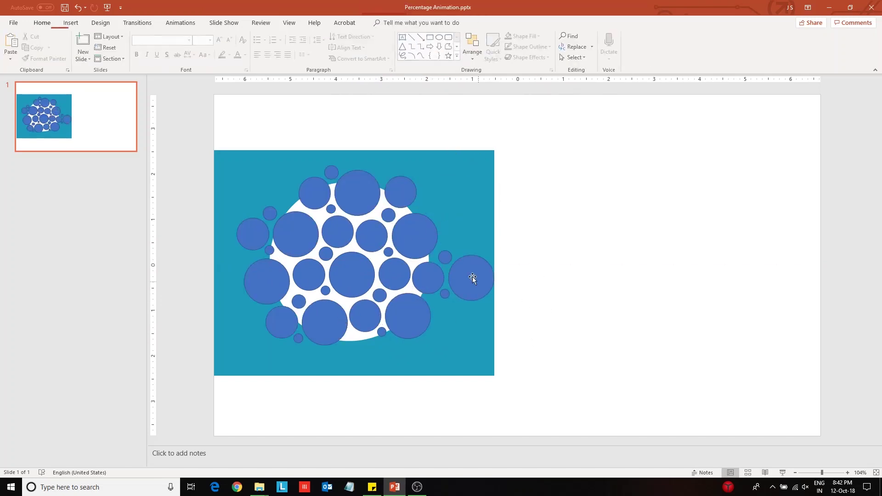
{"action": "left_click", "coordinate": [473, 276]}
{"action": "left_click", "coordinate": [441, 259], "text": "shift"}
{"action": "left_click", "coordinate": [447, 295], "text": "shift"}
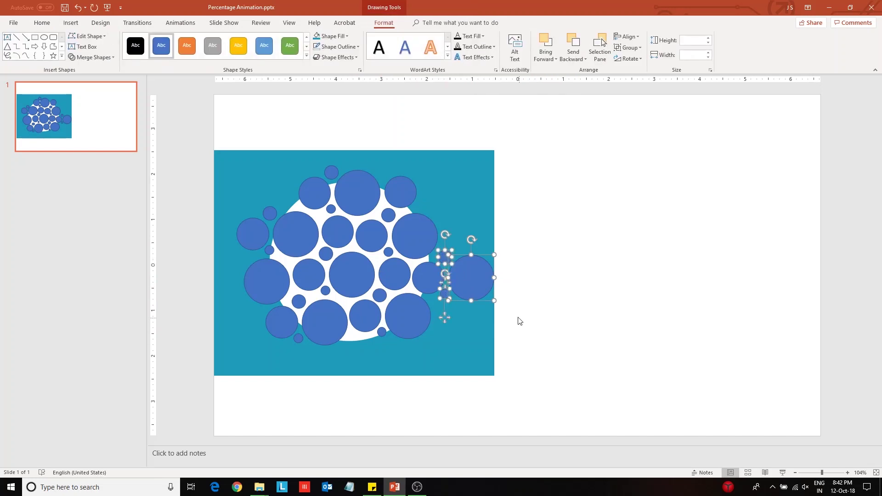
{"action": "key", "text": "Delete"}
{"action": "left_click", "coordinate": [331, 174]}
{"action": "key", "text": "Delete"}
{"action": "left_click_drag", "start_coordinate": [272, 211], "coordinate": [255, 237]}
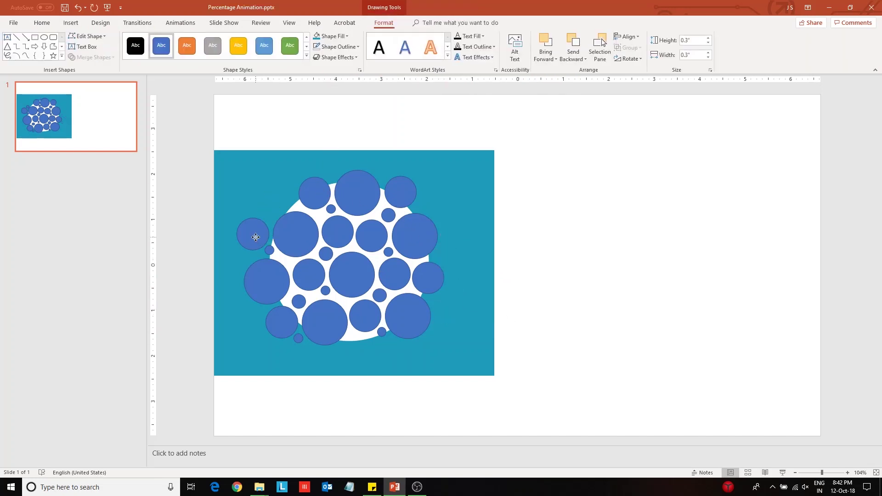
{"action": "key", "text": "Delete"}
{"action": "left_click", "coordinate": [298, 340]}
{"action": "key", "text": "Delete"}
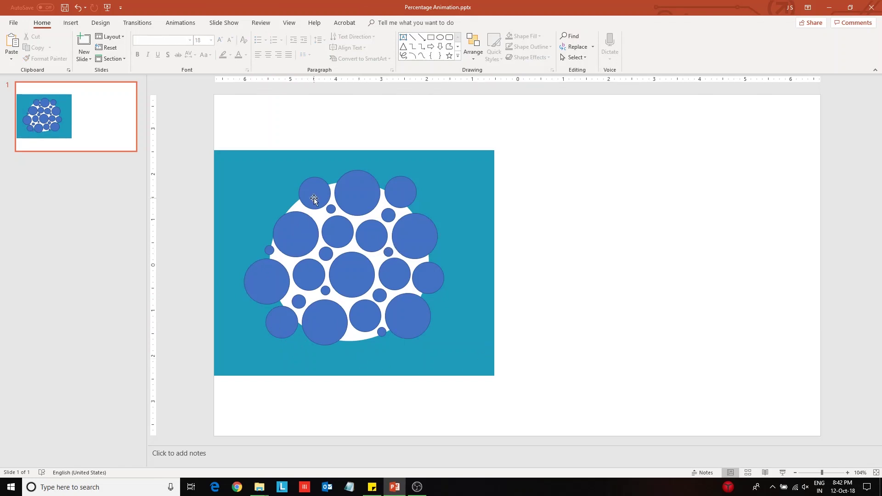
Bring the teal frame forward six layers so it covers the circles' overflowing edges.
{"action": "left_click", "coordinate": [475, 189]}
{"action": "left_click", "coordinate": [395, 23]}
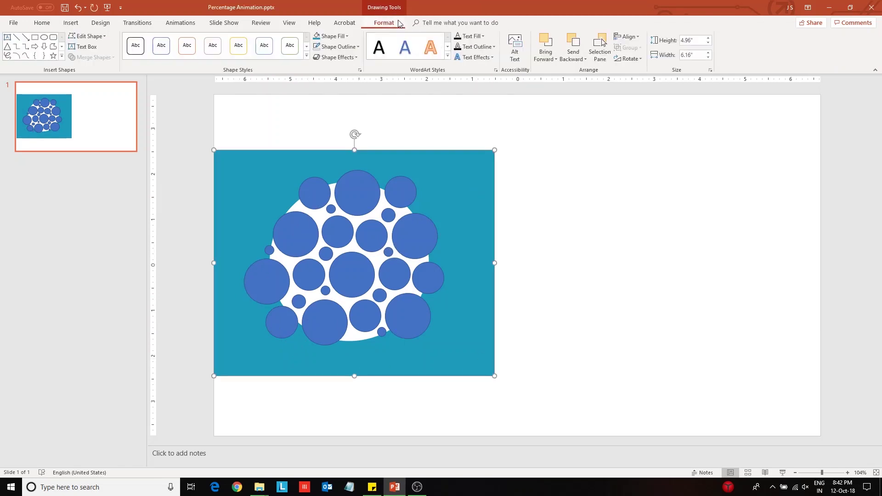
{"action": "left_click", "coordinate": [544, 44]}
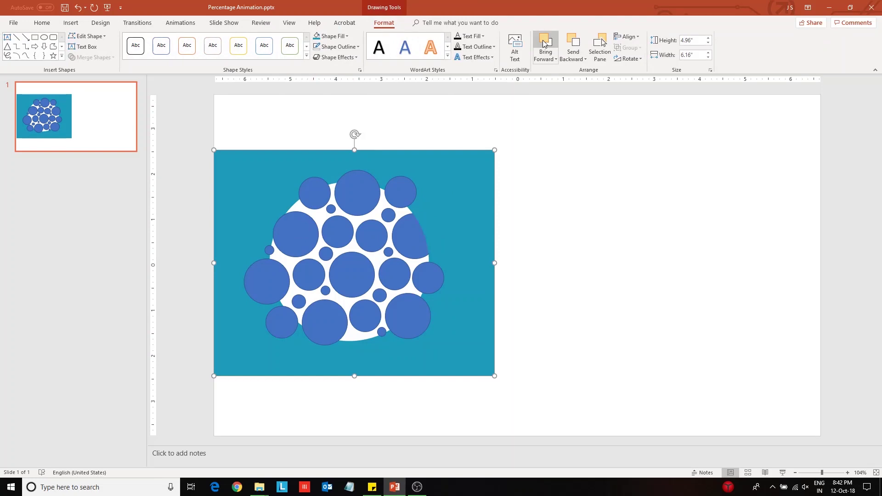
{"action": "left_click", "coordinate": [545, 44]}
{"action": "left_click", "coordinate": [544, 44]}
{"action": "left_click", "coordinate": [544, 44]}
{"action": "left_click", "coordinate": [545, 44]}
{"action": "left_click", "coordinate": [545, 44]}
{"action": "left_click", "coordinate": [544, 44]}
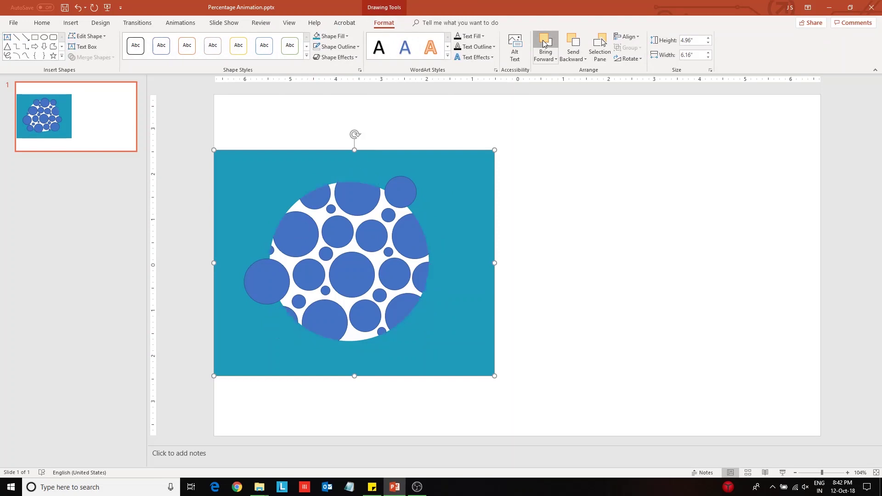
{"action": "left_click", "coordinate": [544, 44]}
{"action": "left_click", "coordinate": [545, 45]}
{"action": "left_click", "coordinate": [535, 240]}
Select the twelve bubbles across the upper part of the round patch.
{"action": "left_click", "coordinate": [322, 199]}
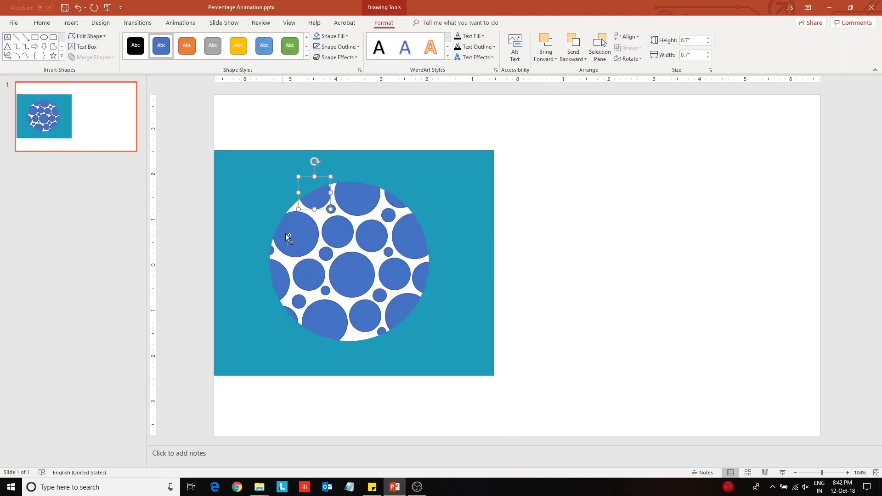
{"action": "left_click", "coordinate": [294, 233], "text": "shift"}
{"action": "left_click", "coordinate": [368, 203], "text": "shift"}
{"action": "left_click", "coordinate": [394, 199], "text": "shift"}
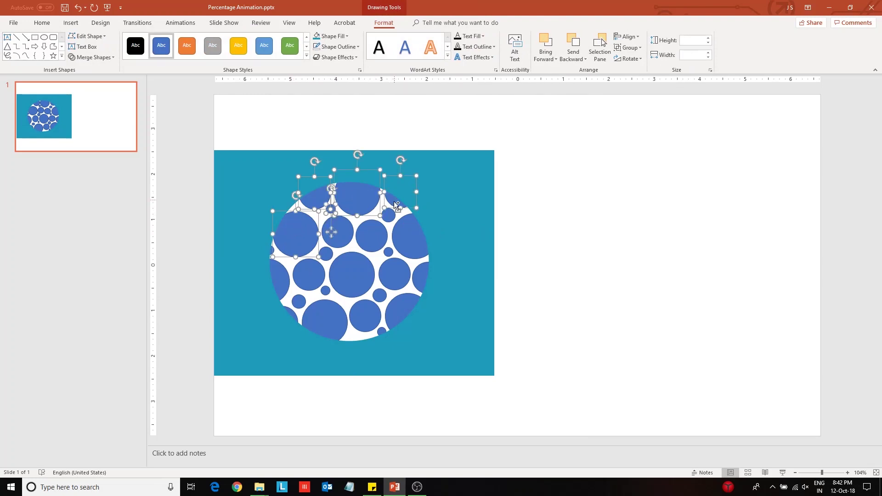
{"action": "left_click", "coordinate": [389, 215], "text": "shift"}
{"action": "left_click", "coordinate": [331, 209], "text": "shift"}
{"action": "left_click", "coordinate": [346, 230], "text": "shift"}
{"action": "left_click", "coordinate": [372, 237], "text": "shift"}
{"action": "left_click", "coordinate": [419, 240], "text": "shift"}
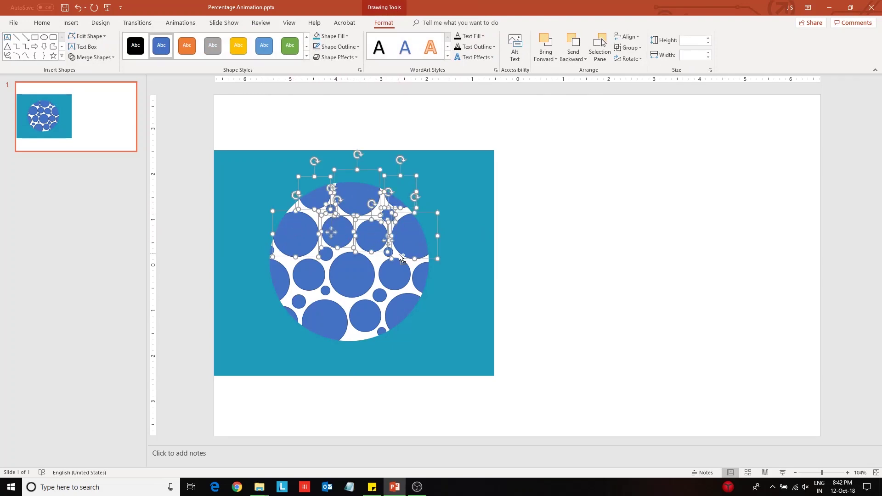
{"action": "left_click", "coordinate": [389, 251], "text": "shift"}
{"action": "left_click", "coordinate": [327, 255], "text": "shift"}
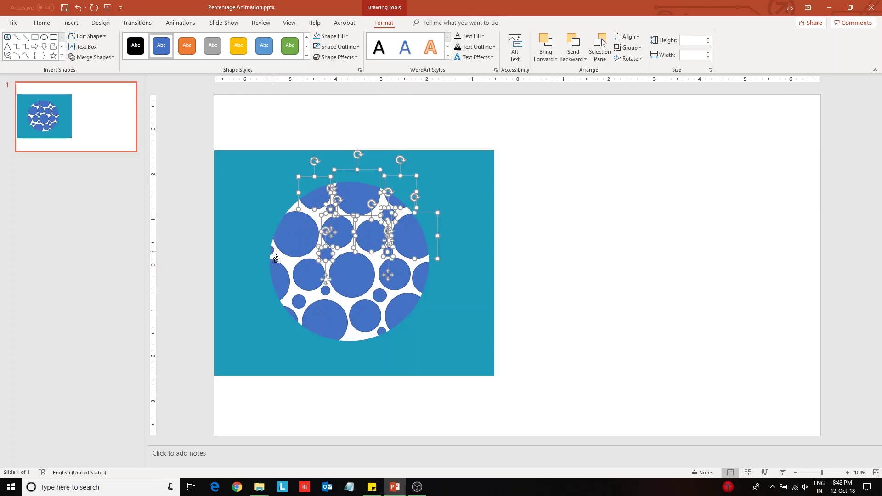
{"action": "left_click", "coordinate": [277, 269], "text": "shift"}
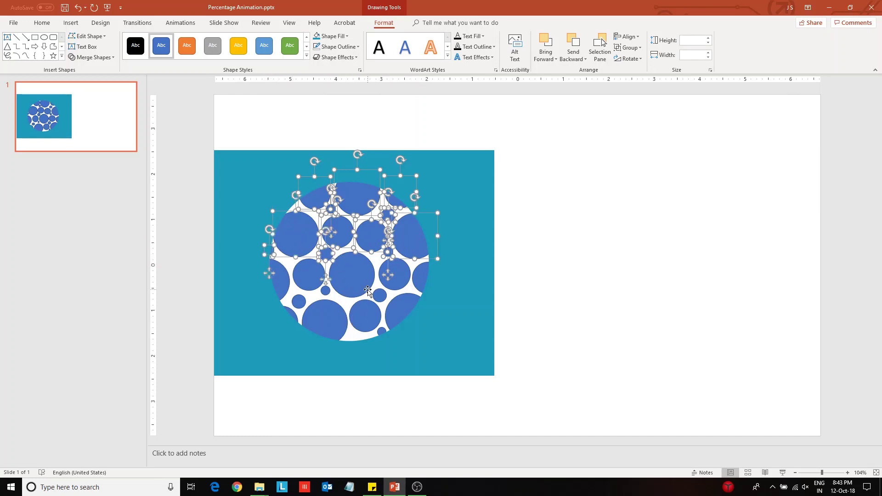
Fill the selected bubbles light blue and give them 3 pt outlines.
{"action": "left_click", "coordinate": [332, 36]}
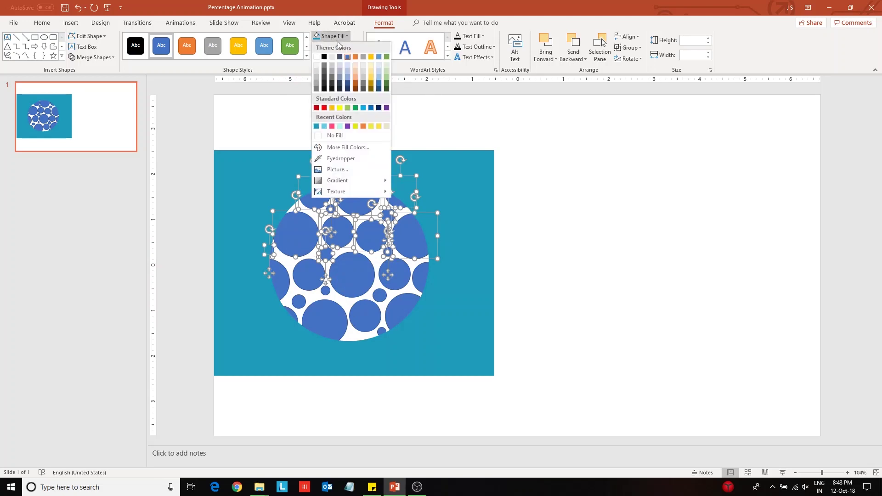
{"action": "left_click", "coordinate": [325, 126]}
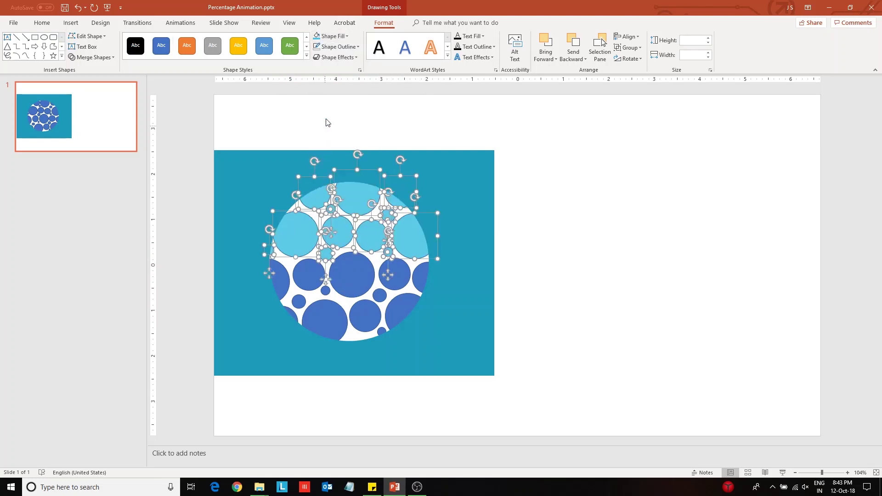
{"action": "left_click", "coordinate": [335, 47]}
{"action": "left_click", "coordinate": [334, 47]}
{"action": "left_click", "coordinate": [335, 47]}
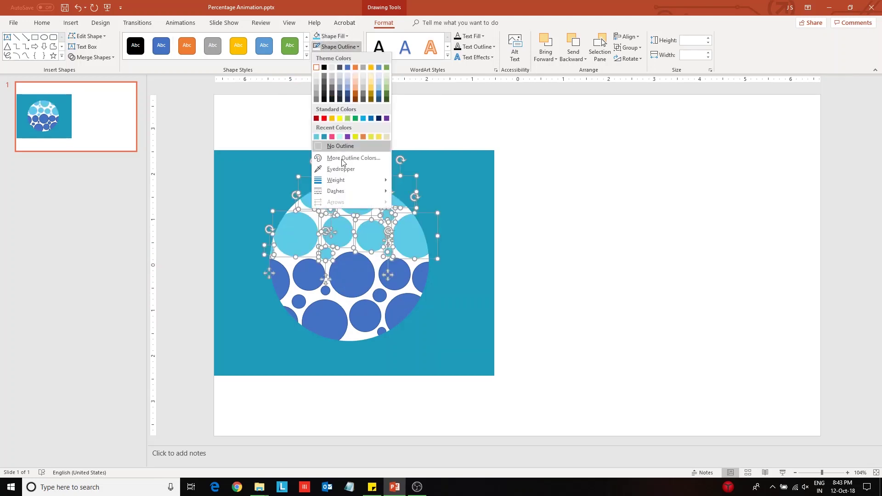
{"action": "mouse_move", "coordinate": [358, 183]}
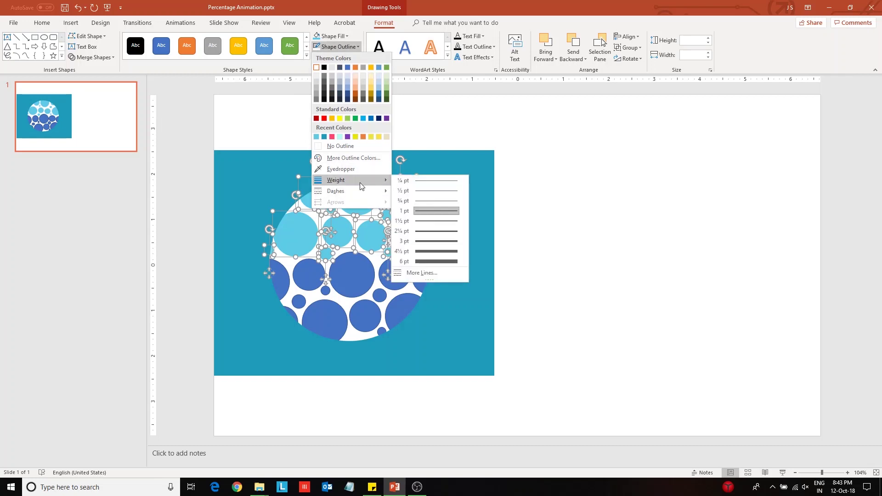
{"action": "left_click", "coordinate": [442, 241]}
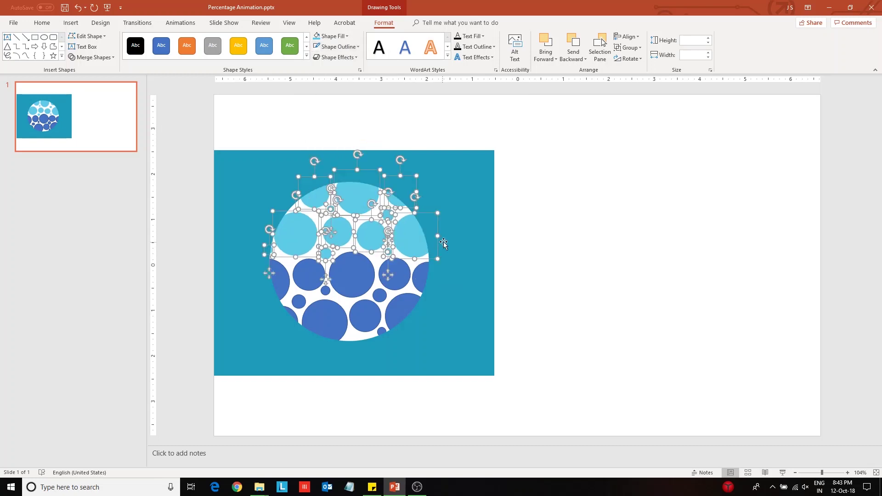
Select the thirteen bubbles in the lower part of the round patch.
{"action": "left_click", "coordinate": [570, 259]}
{"action": "left_click", "coordinate": [281, 280]}
{"action": "left_click", "coordinate": [308, 275], "text": "shift"}
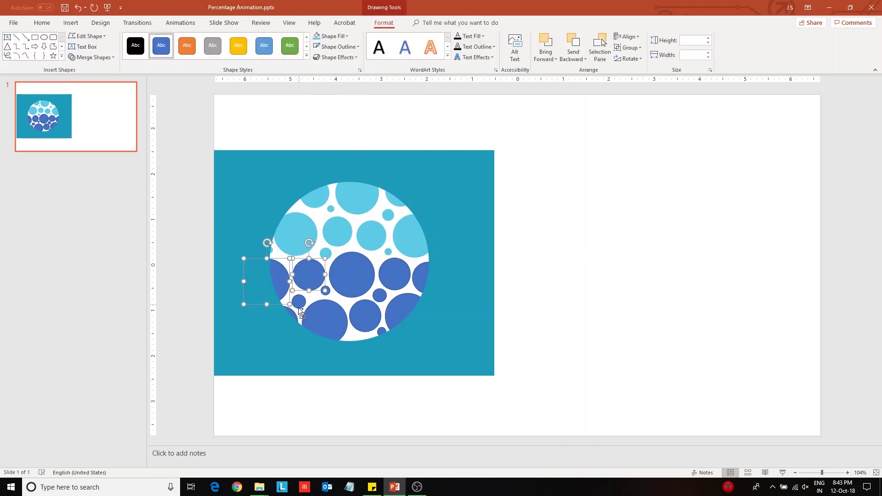
{"action": "left_click", "coordinate": [296, 316], "text": "shift"}
{"action": "left_click", "coordinate": [327, 289], "text": "shift"}
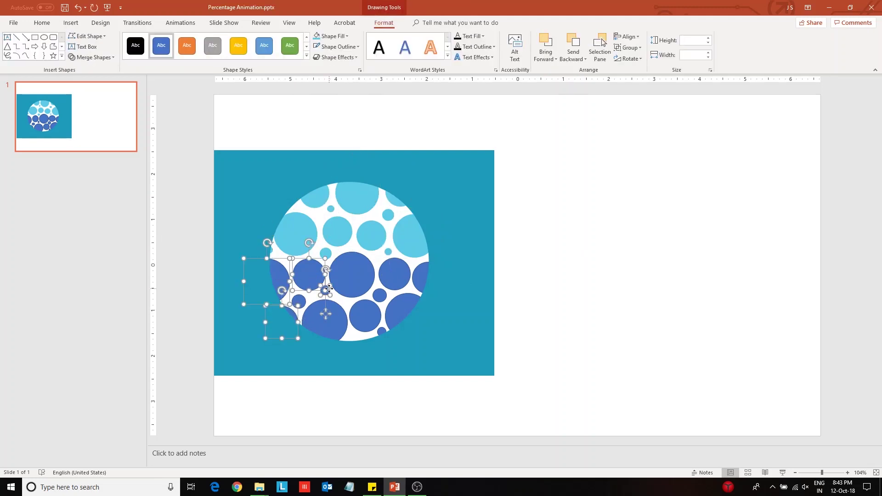
{"action": "left_click", "coordinate": [299, 302], "text": "shift"}
{"action": "left_click", "coordinate": [379, 294], "text": "shift"}
{"action": "left_click", "coordinate": [382, 330], "text": "shift"}
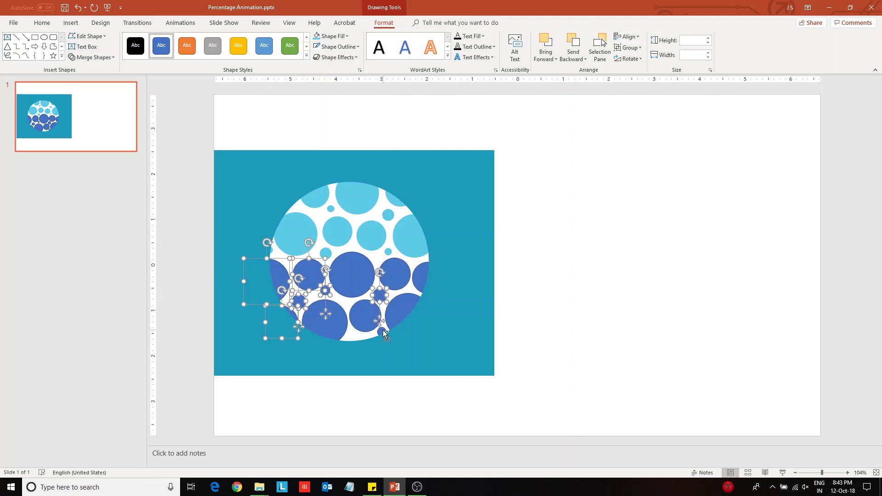
{"action": "left_click", "coordinate": [392, 276], "text": "shift"}
{"action": "left_click", "coordinate": [351, 274], "text": "shift"}
{"action": "left_click", "coordinate": [325, 322], "text": "shift"}
{"action": "left_click", "coordinate": [365, 316], "text": "shift"}
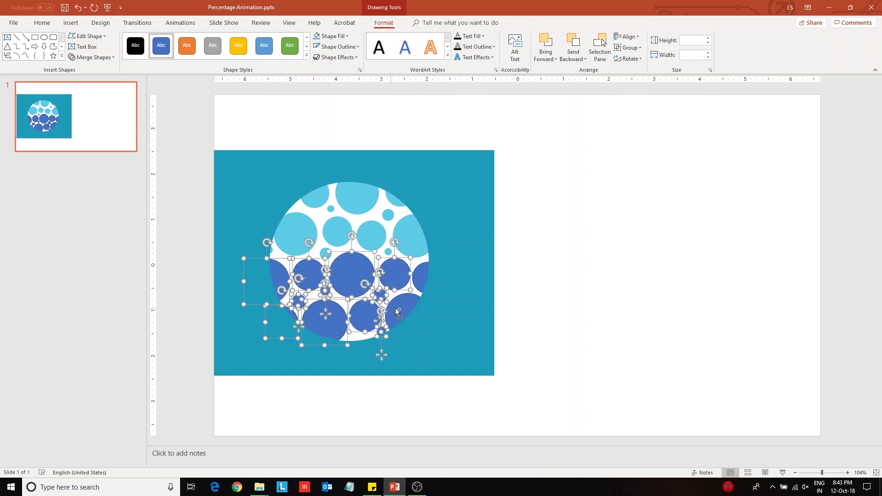
{"action": "left_click", "coordinate": [408, 316], "text": "shift"}
{"action": "left_click", "coordinate": [424, 278], "text": "shift"}
Fill the selected bubbles white and remove their outlines.
{"action": "left_click", "coordinate": [330, 36]}
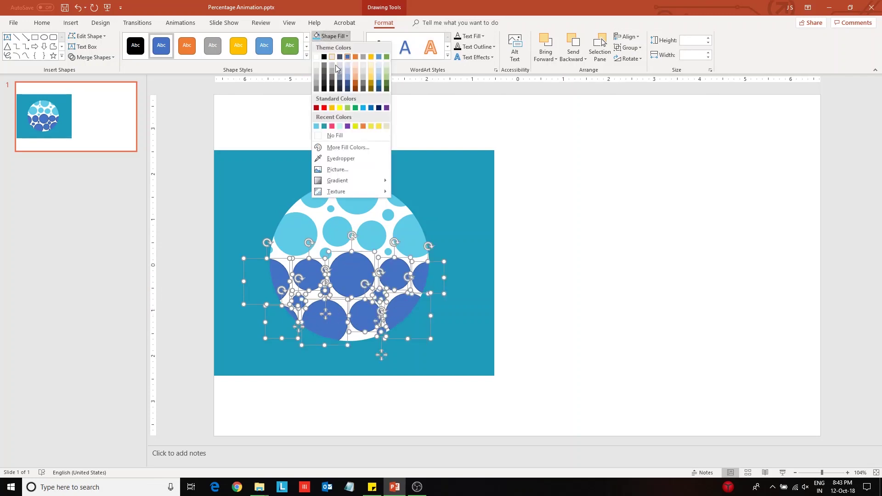
{"action": "left_click", "coordinate": [316, 57]}
{"action": "left_click", "coordinate": [337, 47]}
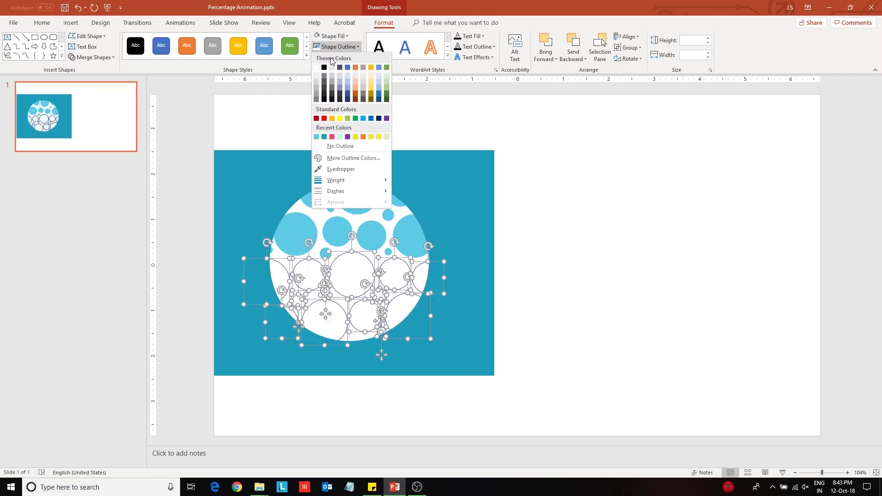
{"action": "left_click", "coordinate": [349, 146]}
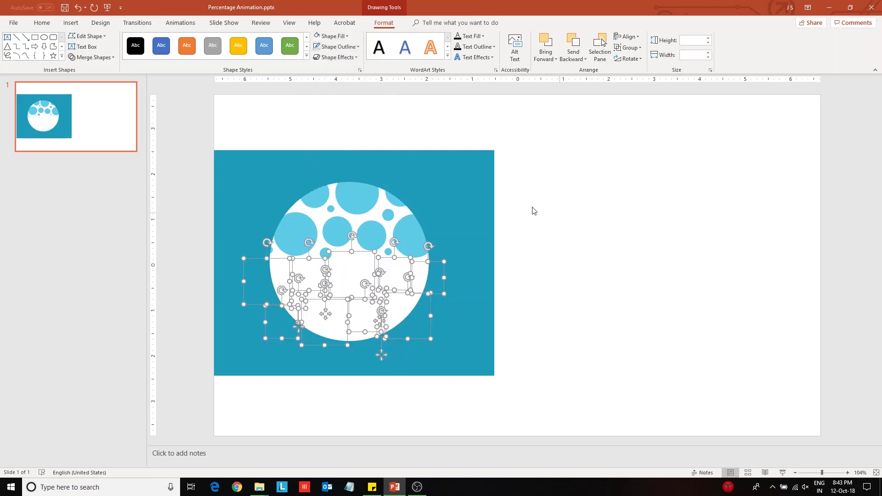
{"action": "left_click", "coordinate": [538, 228]}
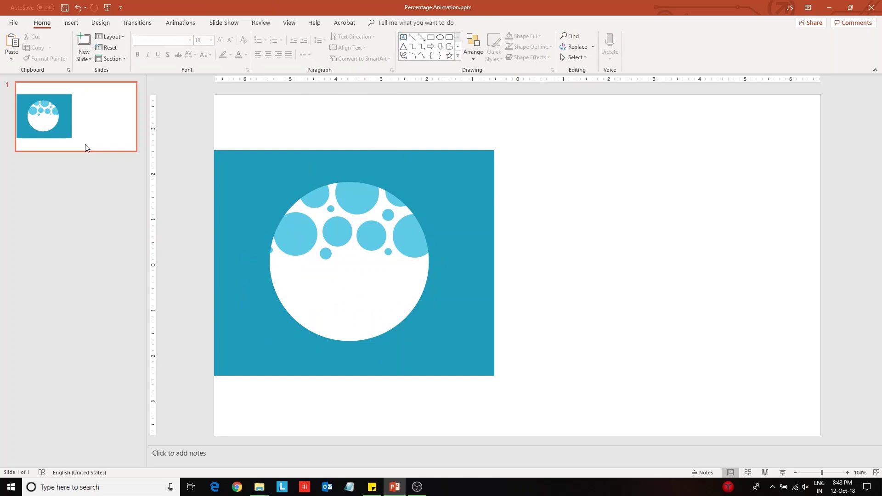
Draw a full-width rectangle across the top of the slide and make it taller.
{"action": "left_click", "coordinate": [71, 23]}
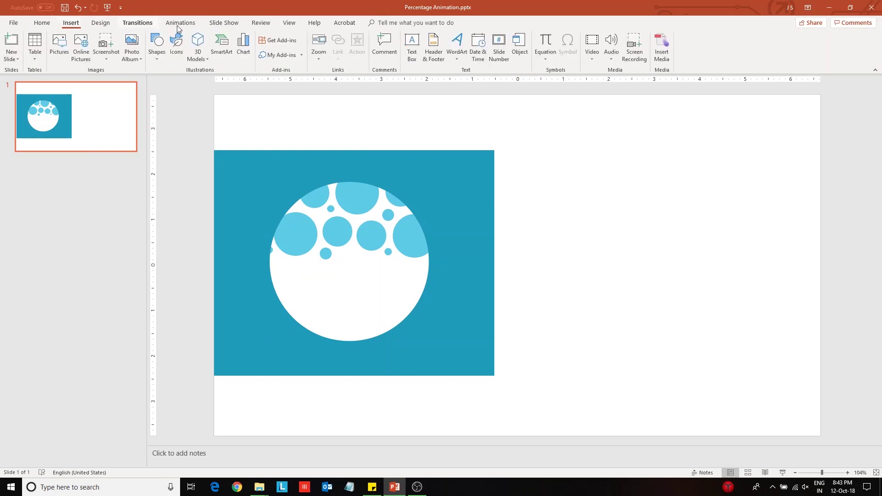
{"action": "left_click", "coordinate": [156, 46]}
{"action": "left_click", "coordinate": [180, 80]}
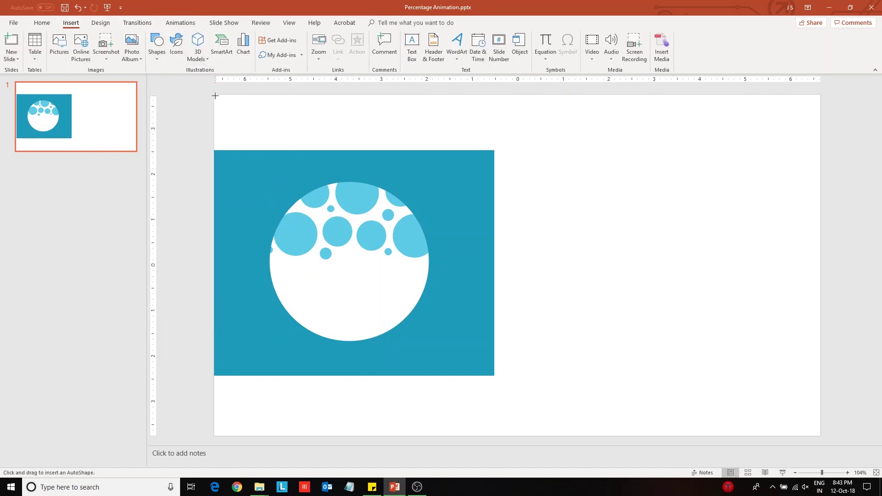
{"action": "left_click_drag", "start_coordinate": [214, 95], "coordinate": [830, 151]}
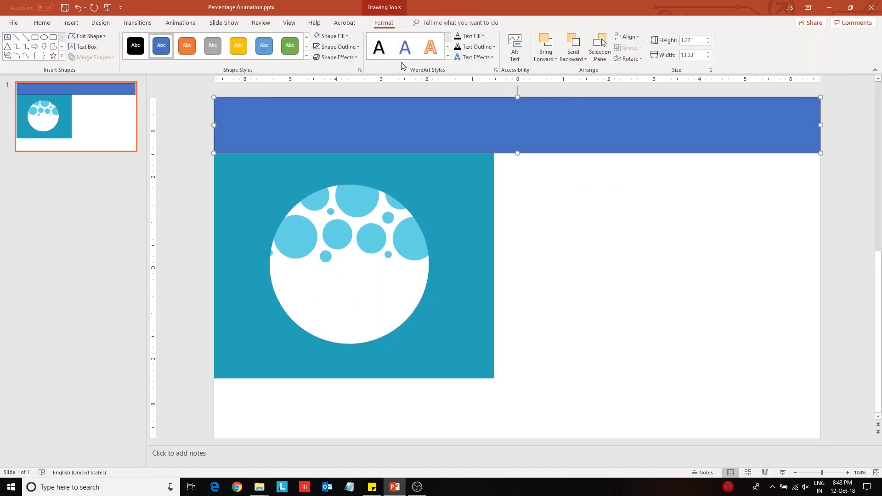
{"action": "mouse_move", "coordinate": [518, 154]}
{"action": "left_mouse_down"}
{"action": "mouse_move", "coordinate": [521, 212]}
{"action": "mouse_move", "coordinate": [525, 143]}
{"action": "mouse_move", "coordinate": [530, 151]}
{"action": "left_mouse_up"}
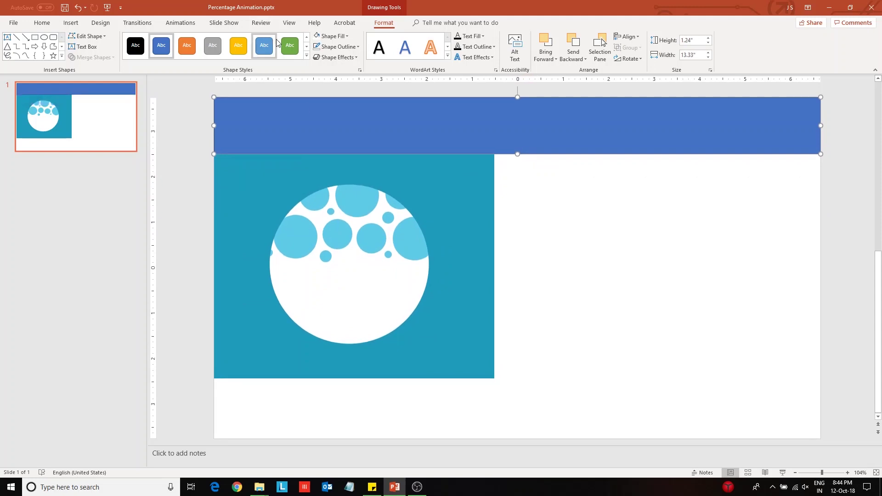
Copy the rectangle to the slide bottom, extend it to the edge, and fill both teal.
{"action": "left_click_drag", "start_coordinate": [449, 131], "coordinate": [489, 398]}
{"action": "left_click_drag", "start_coordinate": [517, 427], "coordinate": [517, 435]}
{"action": "left_click", "coordinate": [218, 107], "text": "shift"}
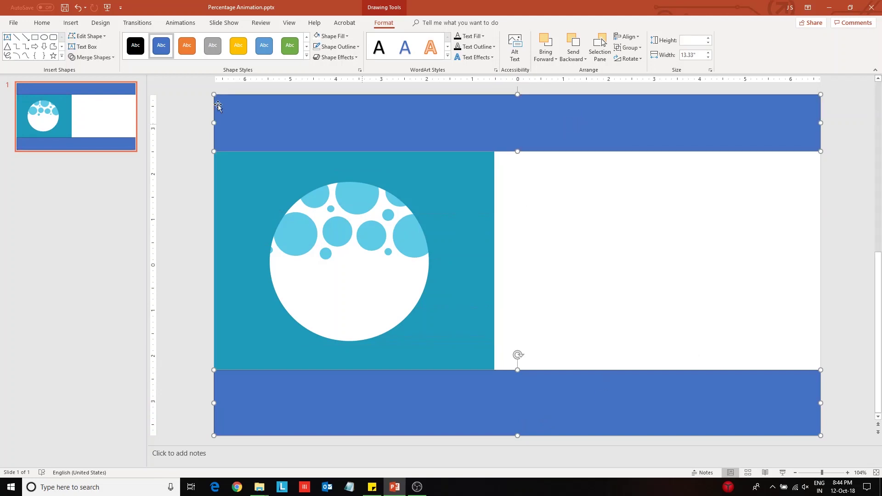
{"action": "left_click", "coordinate": [339, 35]}
{"action": "left_click", "coordinate": [325, 127]}
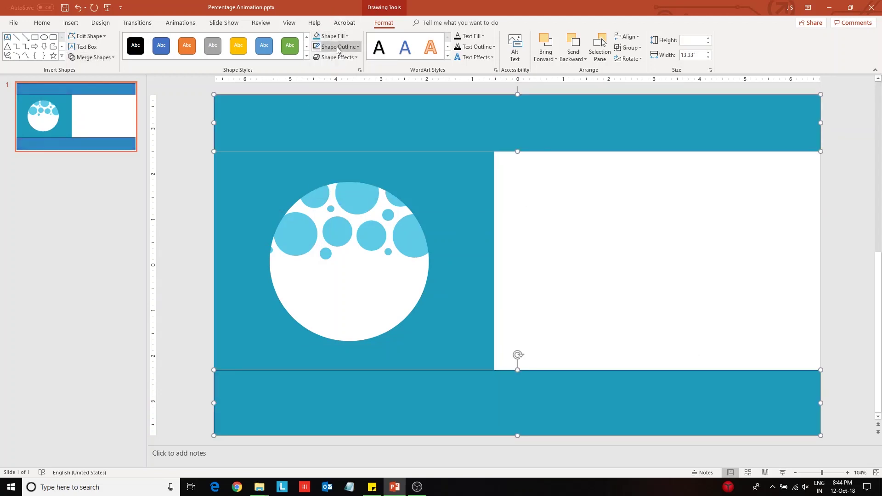
{"action": "key", "text": "Escape"}
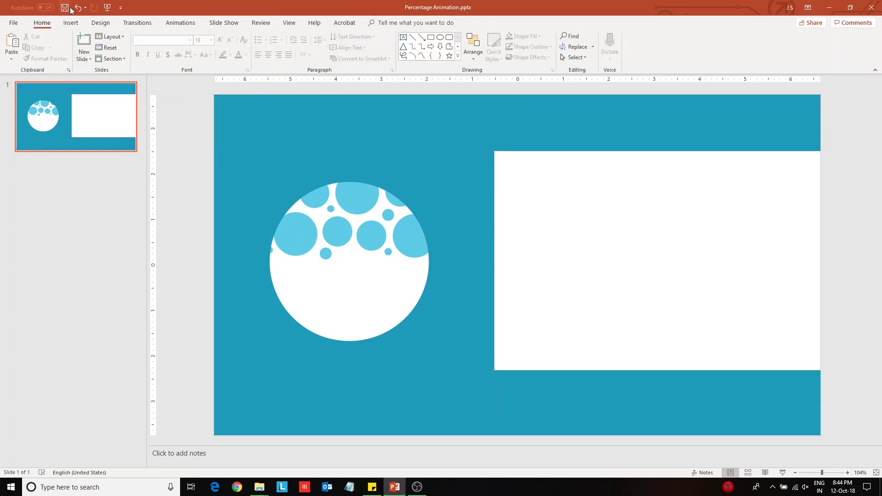
Set the slide background to a solid Turquoise fill from Recent Colors.
{"action": "left_click", "coordinate": [100, 23]}
{"action": "left_click", "coordinate": [804, 62]}
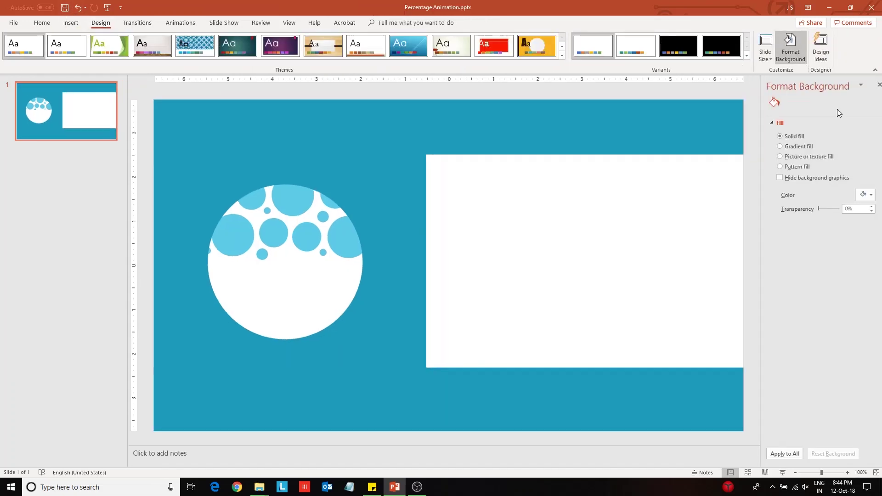
{"action": "left_click", "coordinate": [857, 195]}
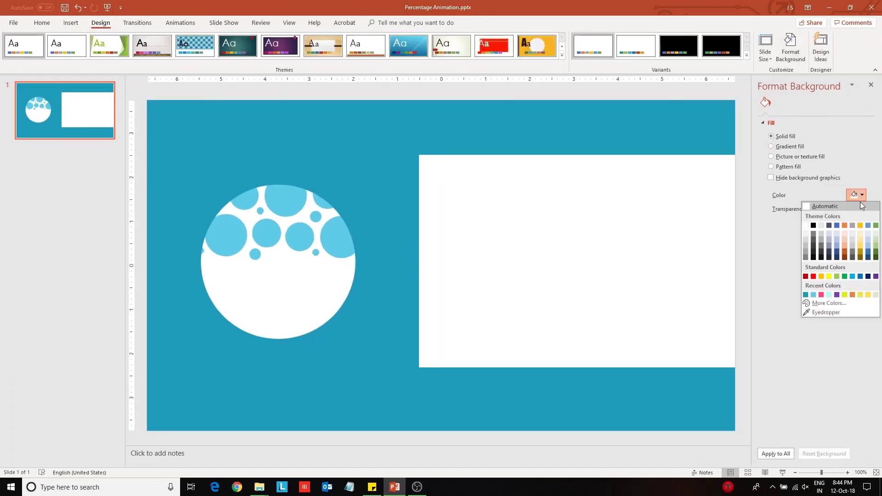
{"action": "left_click", "coordinate": [805, 295]}
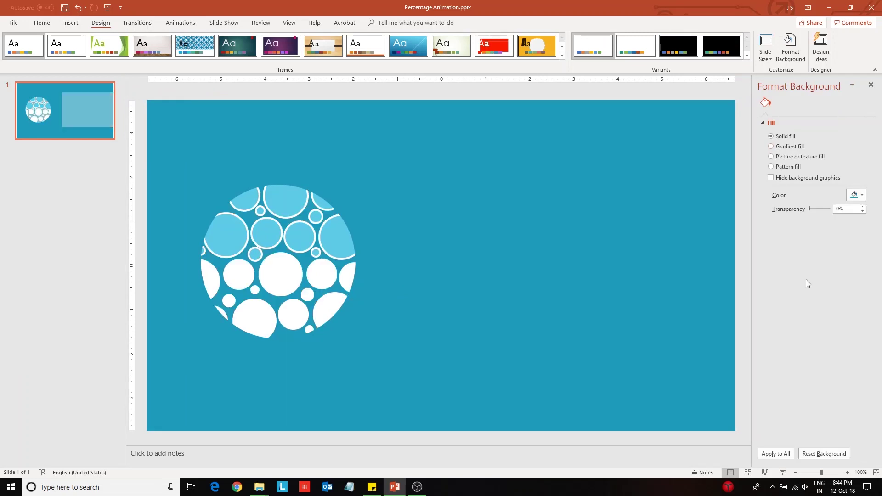
{"action": "left_click", "coordinate": [871, 85]}
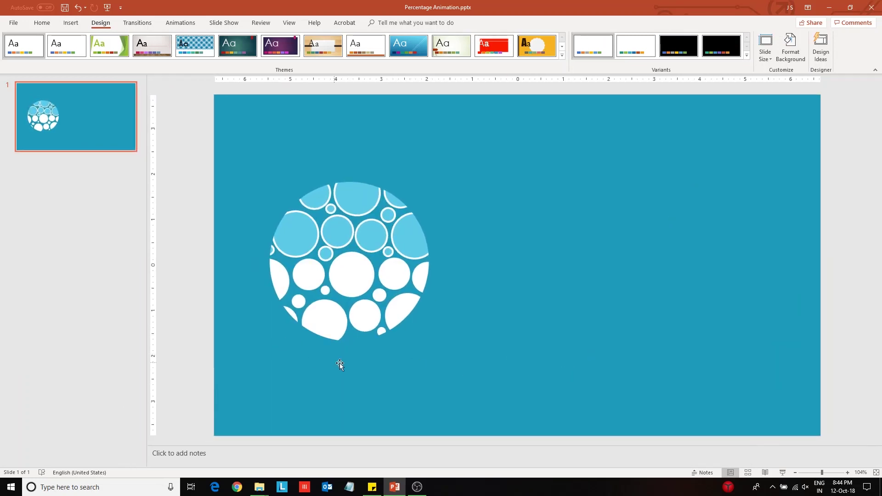
Select all the light-blue upper bubble pieces and arcs of the circle together.
{"action": "left_click", "coordinate": [272, 252]}
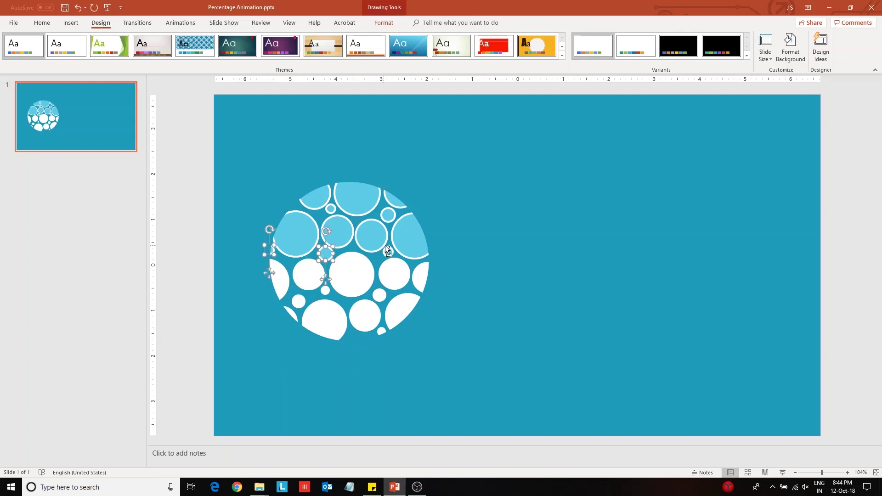
{"action": "left_click", "coordinate": [392, 214], "text": "shift"}
{"action": "left_click", "coordinate": [331, 210], "text": "shift"}
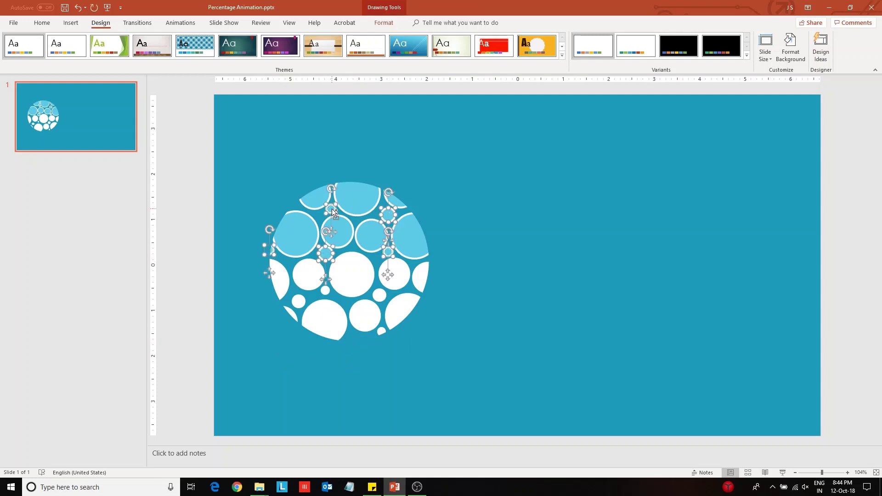
{"action": "left_click", "coordinate": [341, 234], "text": "shift"}
{"action": "left_click", "coordinate": [377, 238], "text": "shift"}
{"action": "left_click", "coordinate": [393, 238], "text": "shift"}
{"action": "left_click", "coordinate": [395, 202], "text": "shift"}
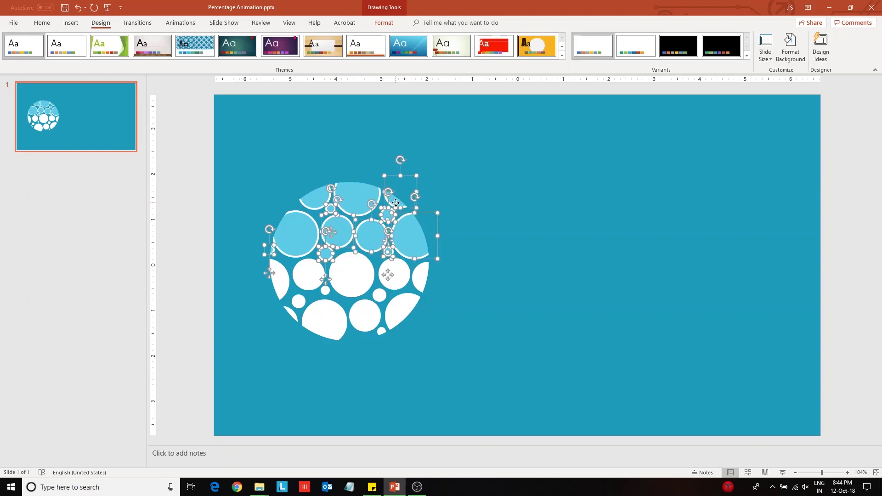
{"action": "left_click", "coordinate": [295, 238], "text": "shift"}
{"action": "left_click", "coordinate": [318, 198], "text": "shift"}
{"action": "left_click", "coordinate": [349, 197], "text": "shift"}
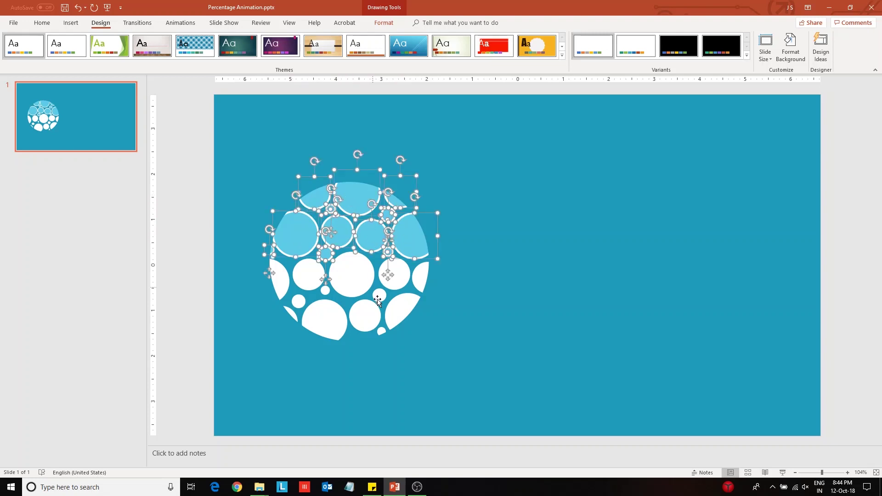
Apply a Fly In entrance from the top to the selected light-blue bubbles.
{"action": "left_click", "coordinate": [181, 23]}
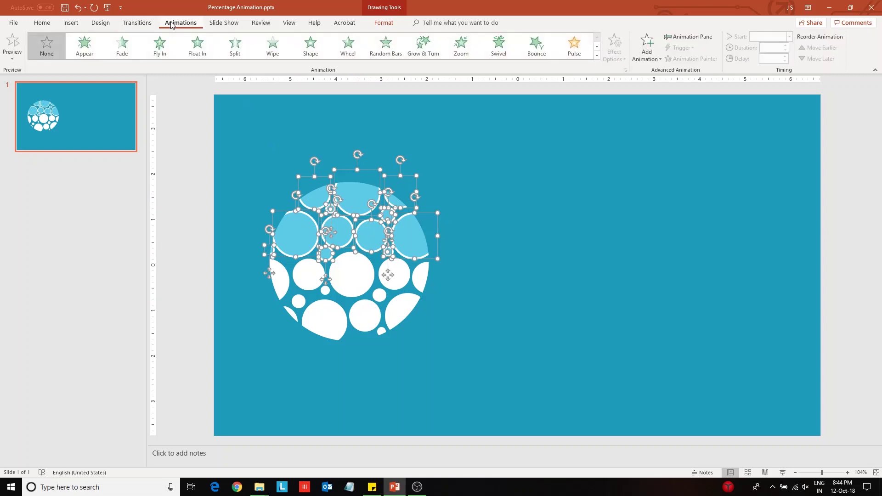
{"action": "left_click", "coordinate": [689, 37]}
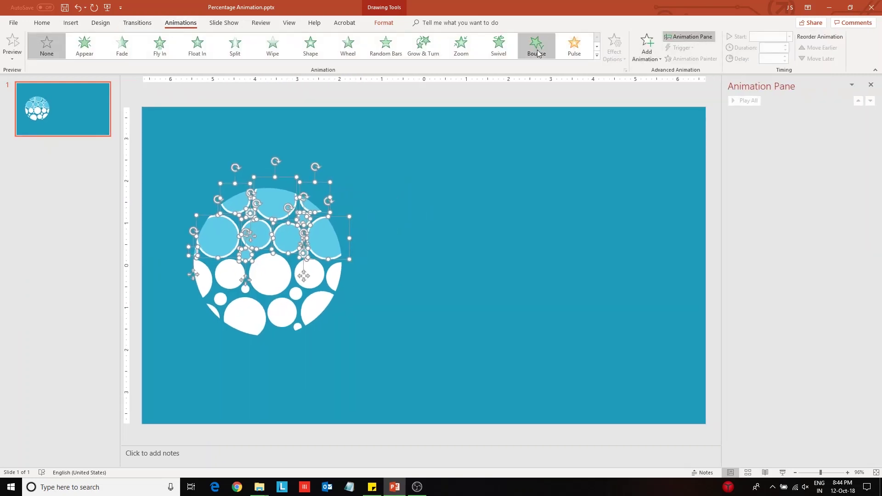
{"action": "left_click", "coordinate": [158, 55]}
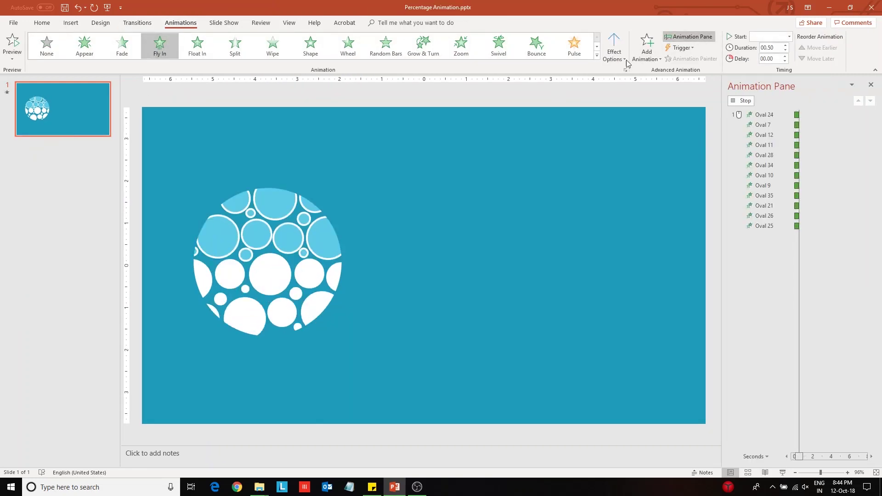
{"action": "left_click", "coordinate": [625, 60]}
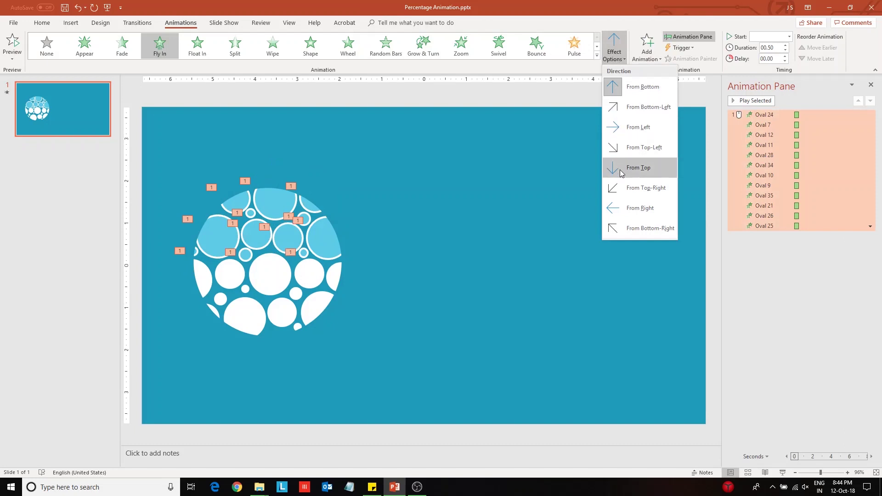
{"action": "left_click", "coordinate": [639, 167]}
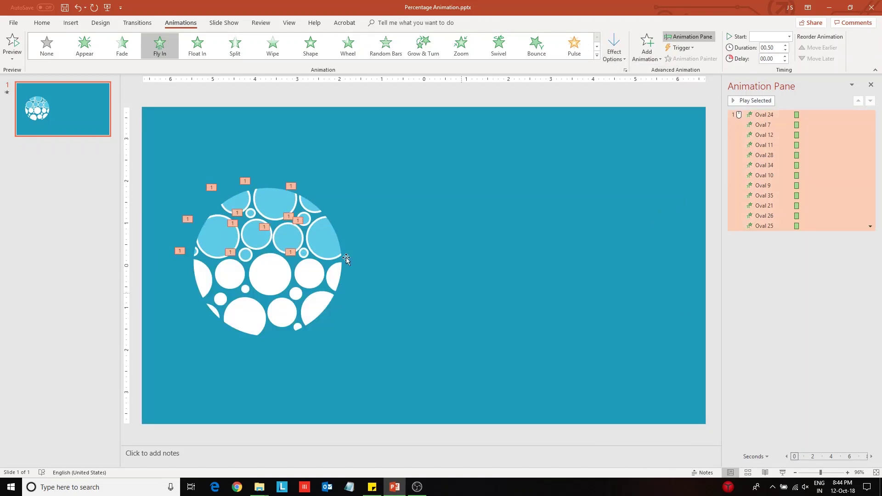
Select all the white lower bubble pieces of the circle together.
{"action": "left_click", "coordinate": [216, 315]}
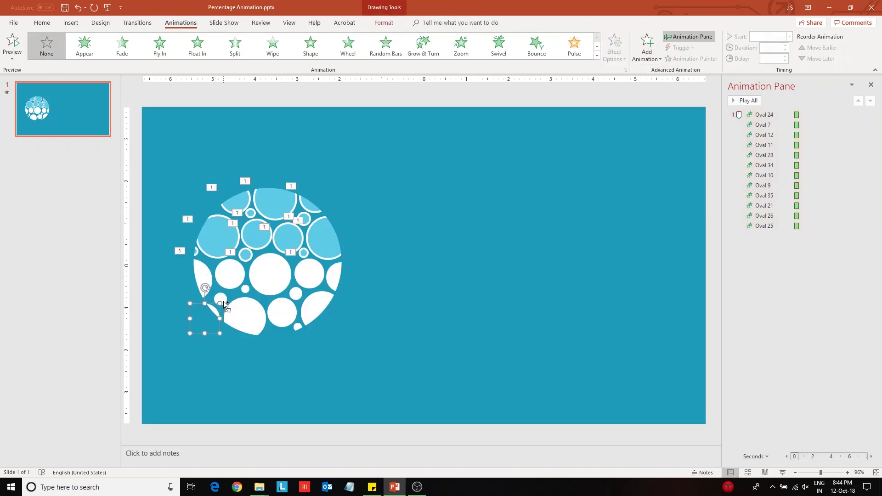
{"action": "left_click", "coordinate": [298, 323], "text": "shift"}
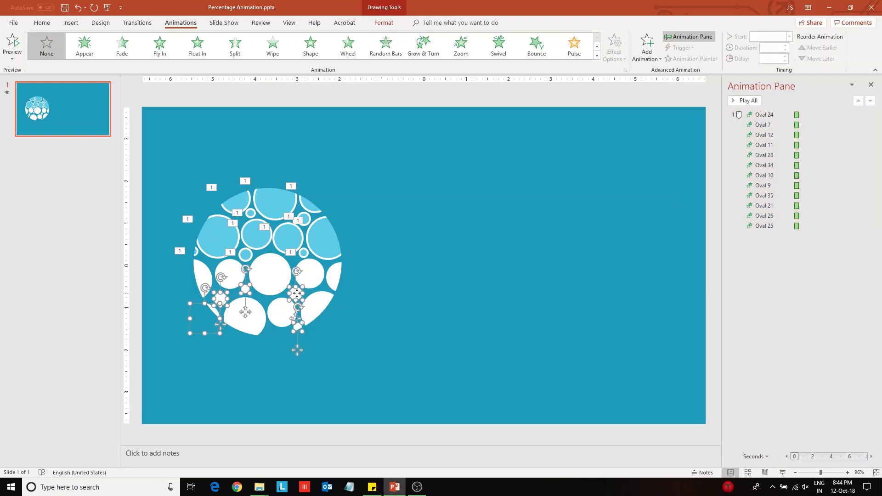
{"action": "left_click", "coordinate": [282, 312], "text": "shift"}
{"action": "left_click", "coordinate": [245, 322], "text": "shift"}
{"action": "left_click", "coordinate": [230, 276], "text": "shift"}
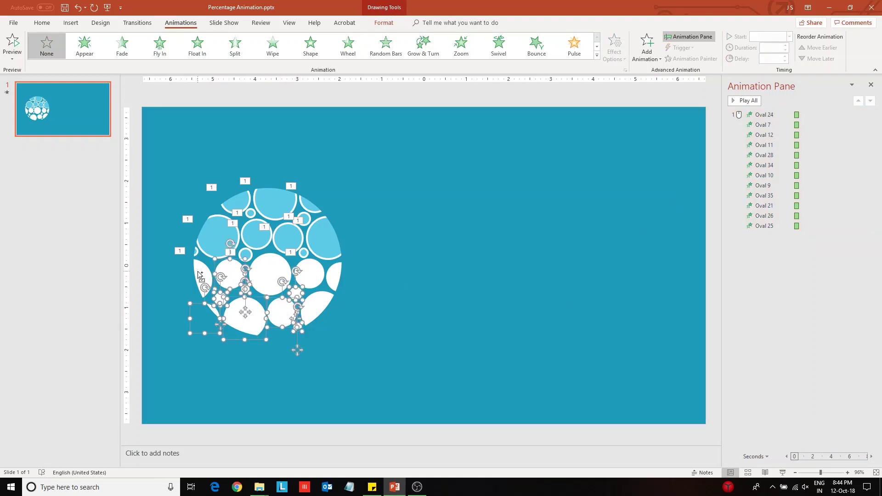
{"action": "left_click", "coordinate": [198, 271], "text": "shift"}
{"action": "left_click", "coordinate": [271, 274], "text": "shift"}
{"action": "left_click", "coordinate": [310, 275], "text": "shift"}
{"action": "left_click", "coordinate": [310, 297], "text": "shift"}
{"action": "left_click", "coordinate": [331, 285], "text": "shift"}
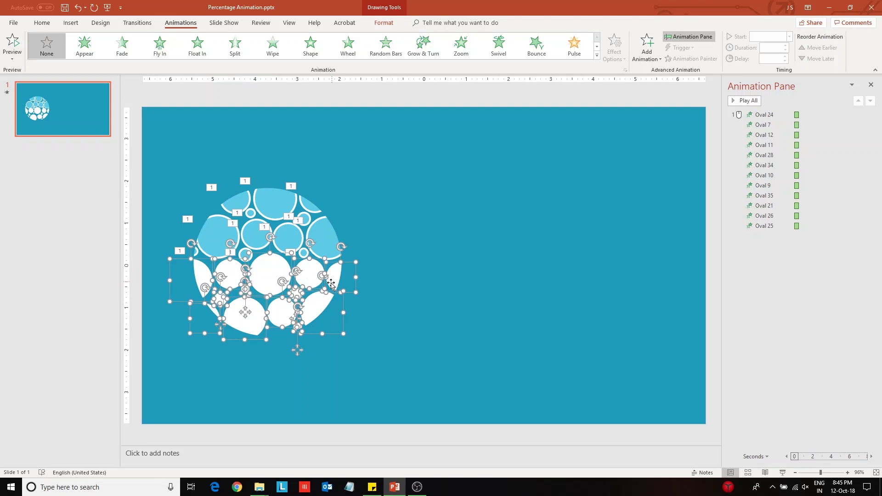
Give the white bubbles a Zoom entrance of 0.25 s, 0.25 s delay, starting With Previous.
{"action": "left_click", "coordinate": [424, 49]}
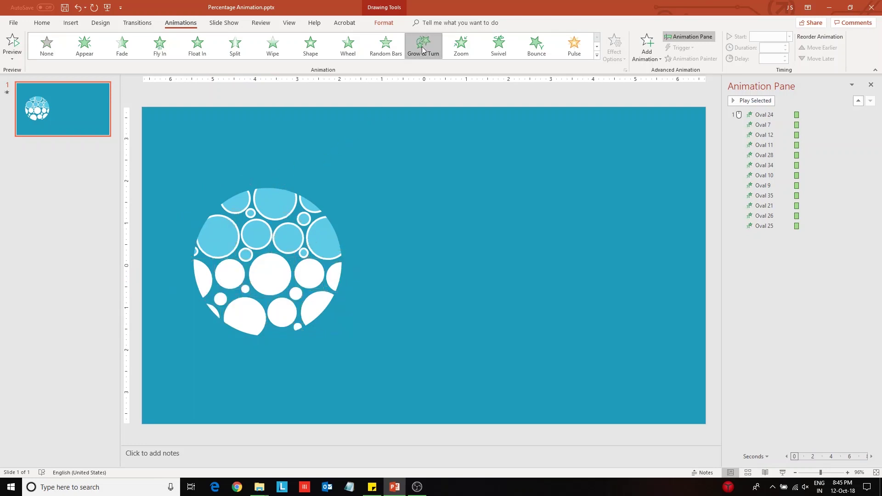
{"action": "left_click", "coordinate": [467, 46]}
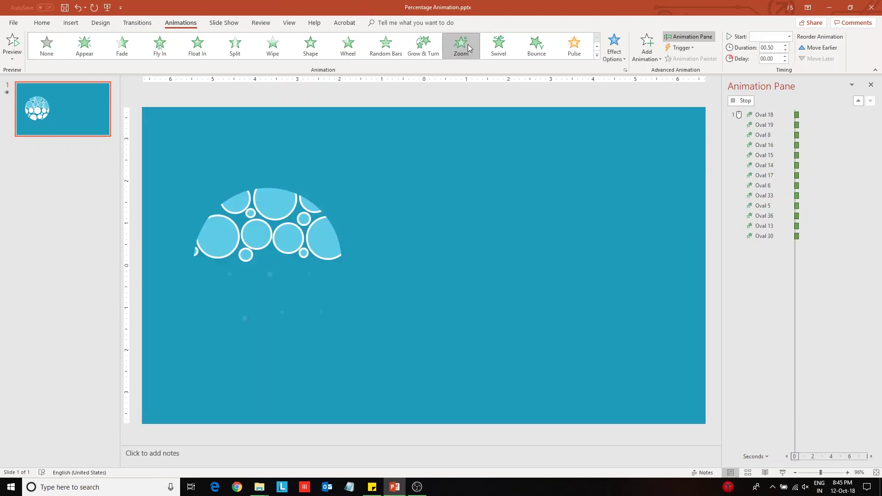
{"action": "left_click", "coordinate": [785, 50]}
{"action": "left_click", "coordinate": [787, 56]}
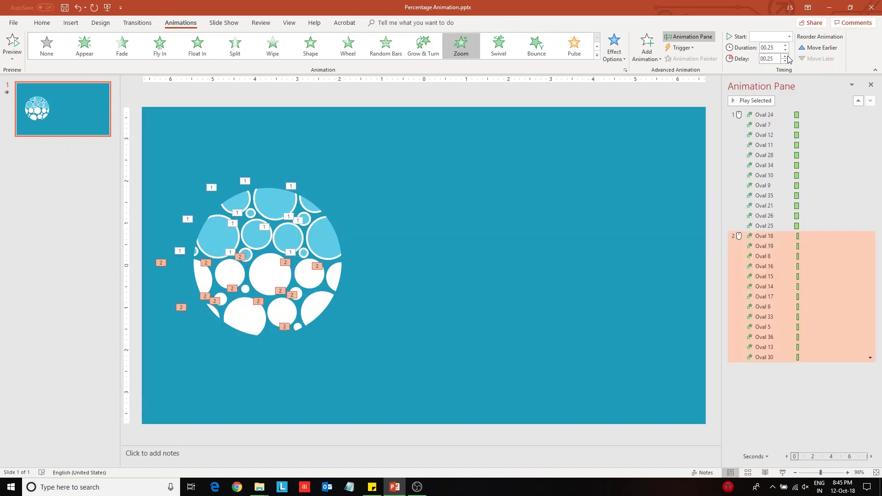
{"action": "left_click", "coordinate": [870, 357]}
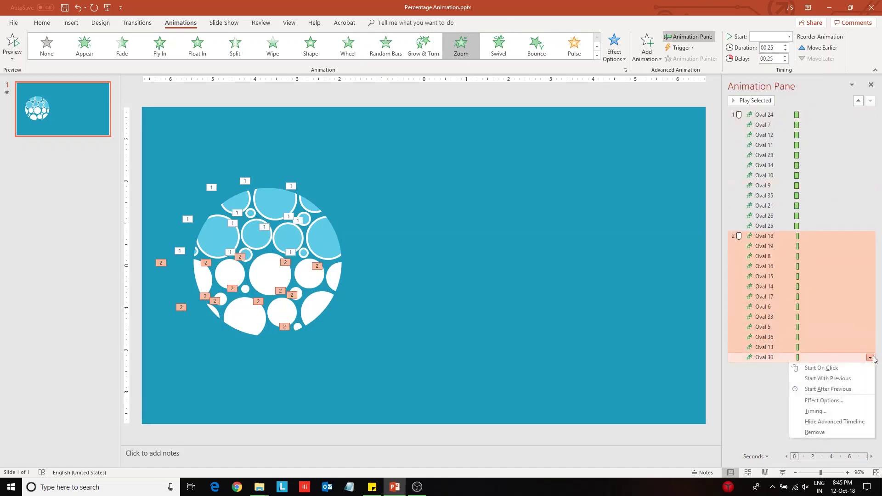
{"action": "left_click", "coordinate": [848, 380]}
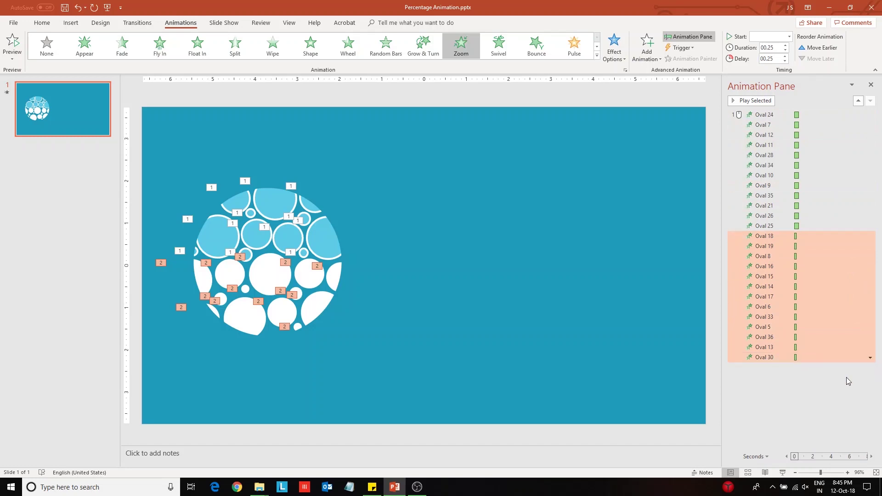
{"action": "left_click", "coordinate": [872, 86]}
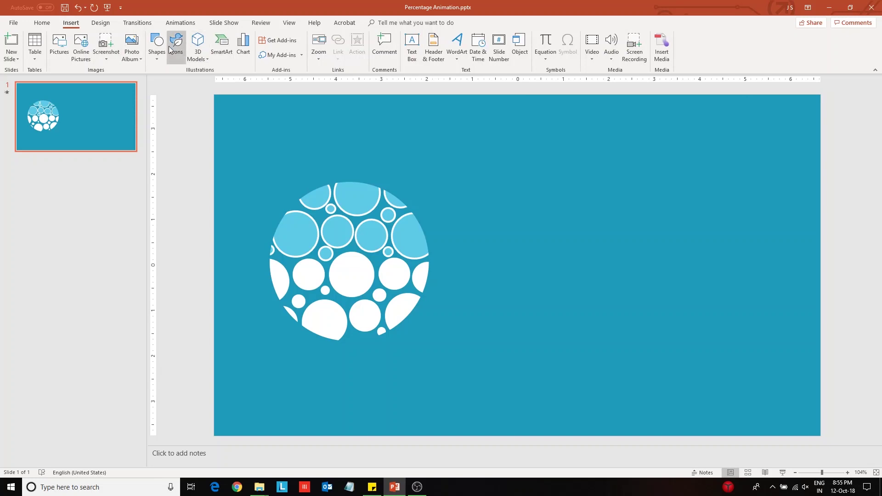
Draw a rectangle to the right of the circle and type 5 in it.
{"action": "left_click", "coordinate": [156, 46]}
{"action": "left_click", "coordinate": [181, 83]}
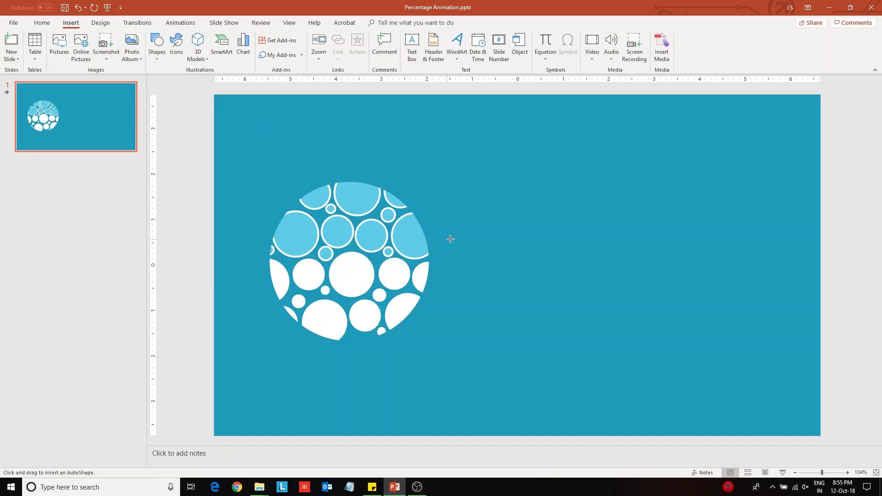
{"action": "mouse_move", "coordinate": [448, 233]}
{"action": "left_mouse_down"}
{"action": "mouse_move", "coordinate": [565, 301]}
{"action": "mouse_move", "coordinate": [565, 293]}
{"action": "left_mouse_up"}
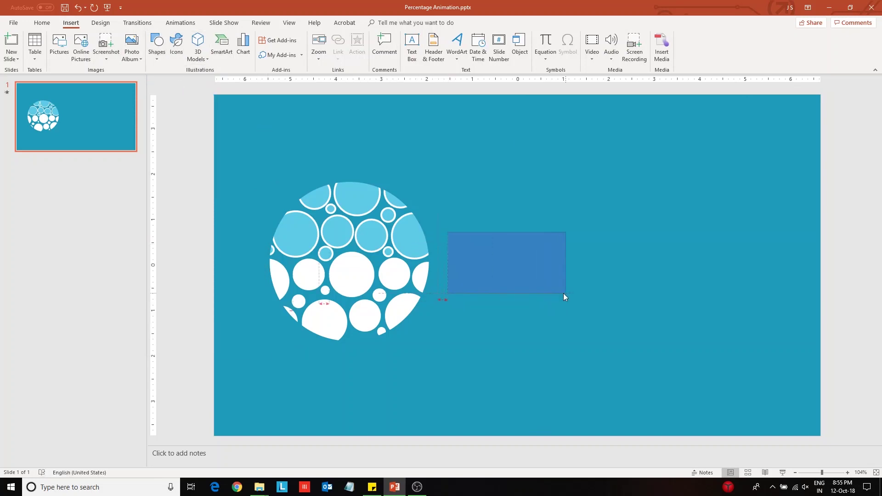
{"action": "left_click", "coordinate": [504, 261]}
{"action": "type", "text": "5"}
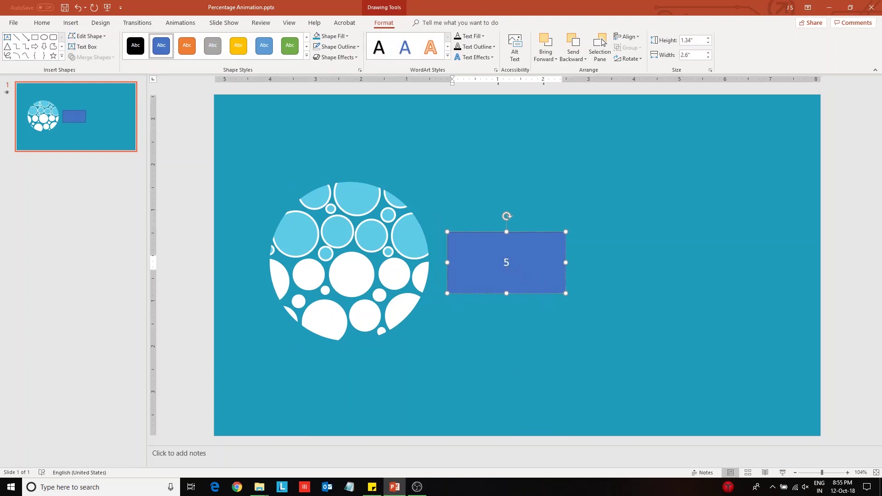
{"action": "key", "text": "Escape"}
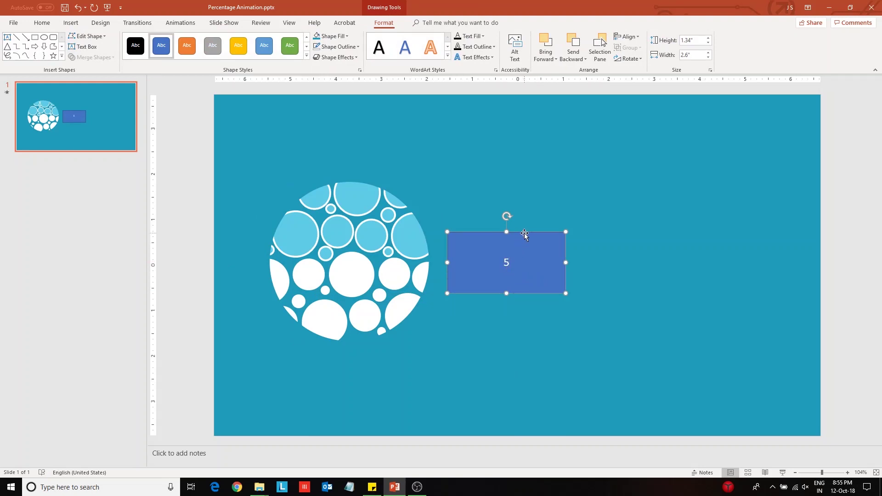
Format the 5 as Bahnschrift 60, right-aligned, narrow the box, and duplicate it.
{"action": "left_click", "coordinate": [50, 26]}
{"action": "left_click", "coordinate": [186, 41]}
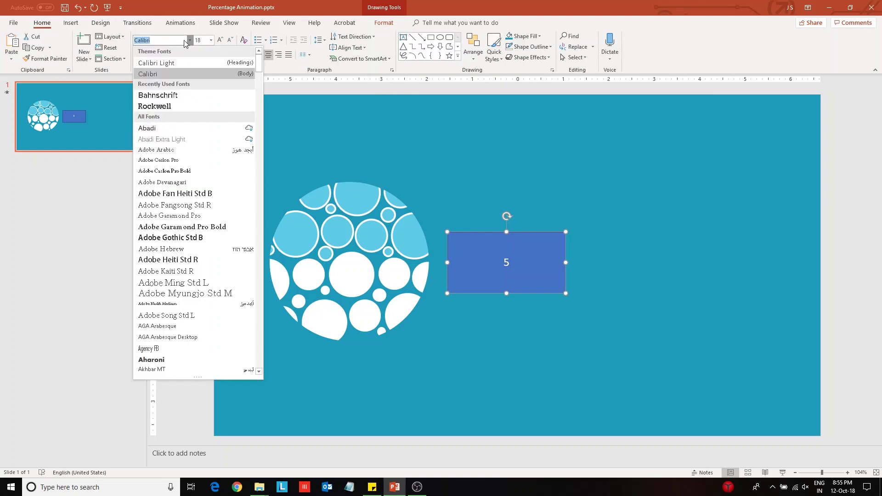
{"action": "left_click", "coordinate": [166, 96]}
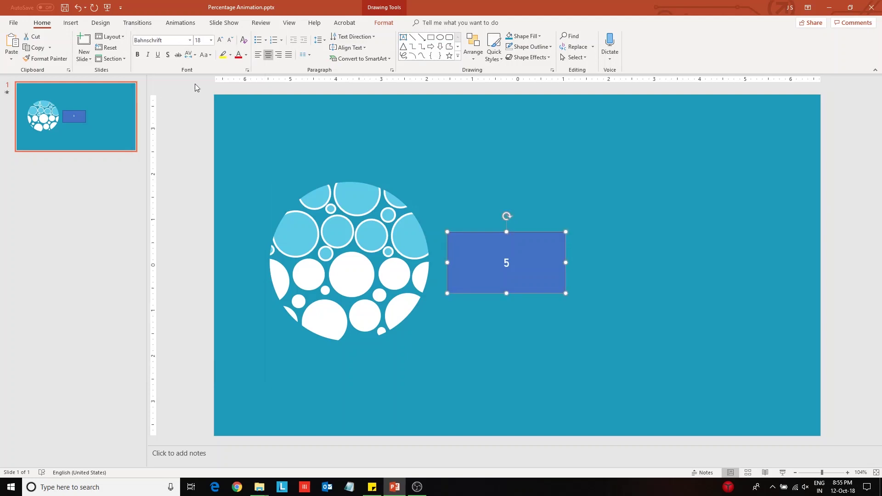
{"action": "left_click", "coordinate": [220, 40]}
{"action": "left_click", "coordinate": [220, 40]}
{"action": "left_click", "coordinate": [220, 41]}
{"action": "left_click", "coordinate": [220, 40]}
{"action": "left_click", "coordinate": [220, 40]}
{"action": "left_click", "coordinate": [279, 55]}
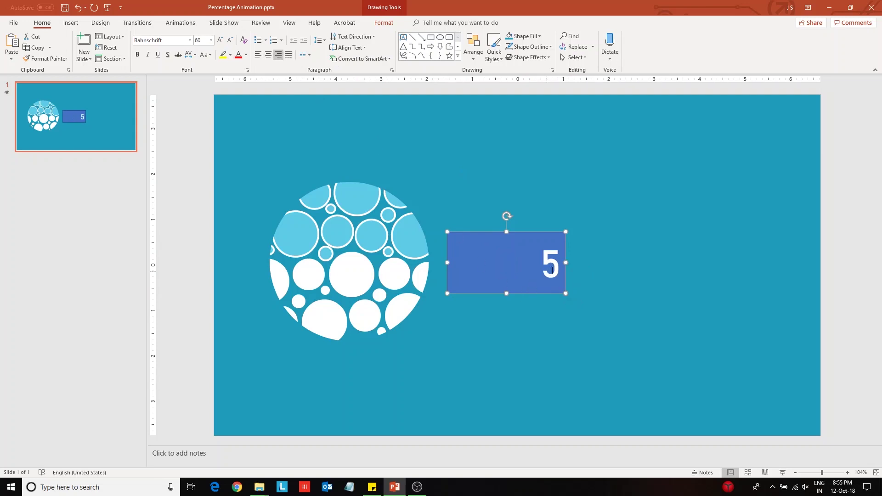
{"action": "left_click_drag", "start_coordinate": [565, 263], "coordinate": [504, 263]}
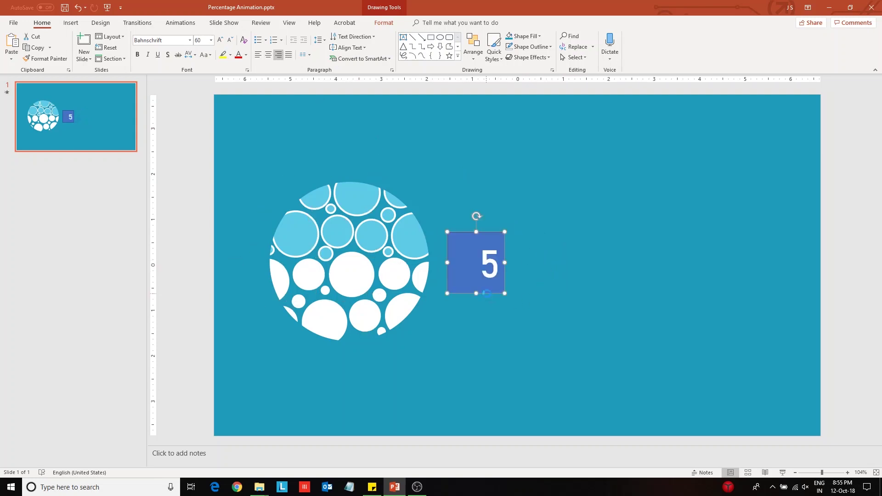
{"action": "key", "text": "ctrl+d"}
Place the copied box beside the original and change its number to 10.
{"action": "left_click_drag", "start_coordinate": [512, 285], "coordinate": [566, 276]}
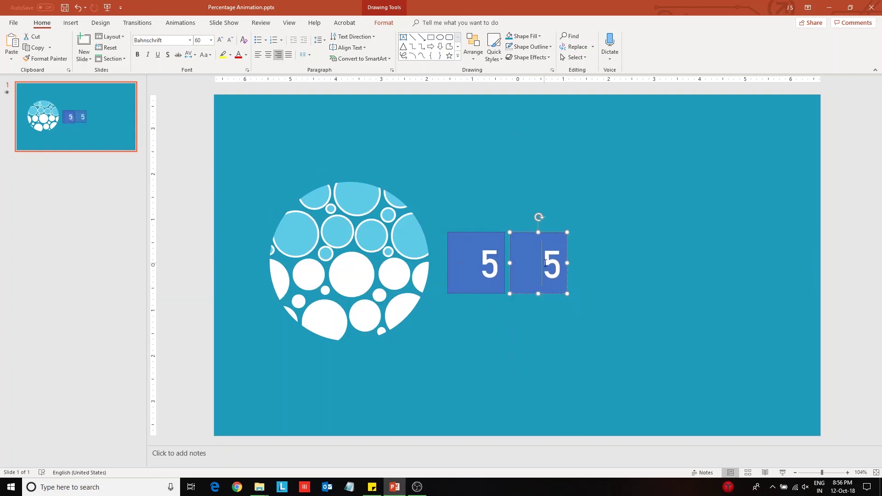
{"action": "double_click", "coordinate": [563, 266]}
{"action": "type", "text": "10"}
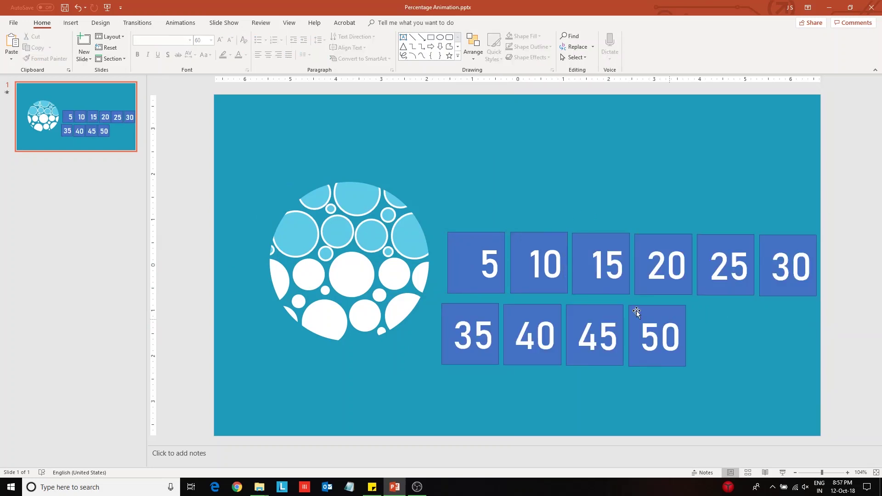
Stack the 10, 15 and 50 boxes onto the 5 box's spot, 50 on top.
{"action": "left_click_drag", "start_coordinate": [540, 293], "coordinate": [478, 292]}
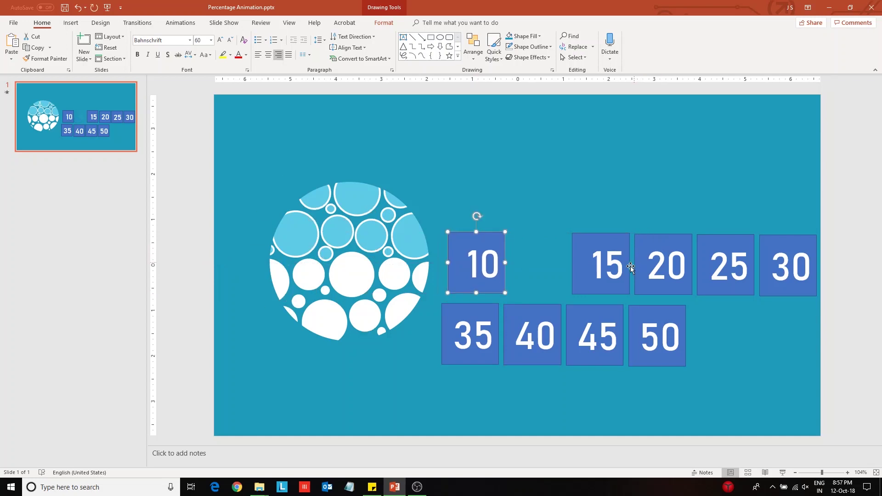
{"action": "left_click", "coordinate": [495, 285]}
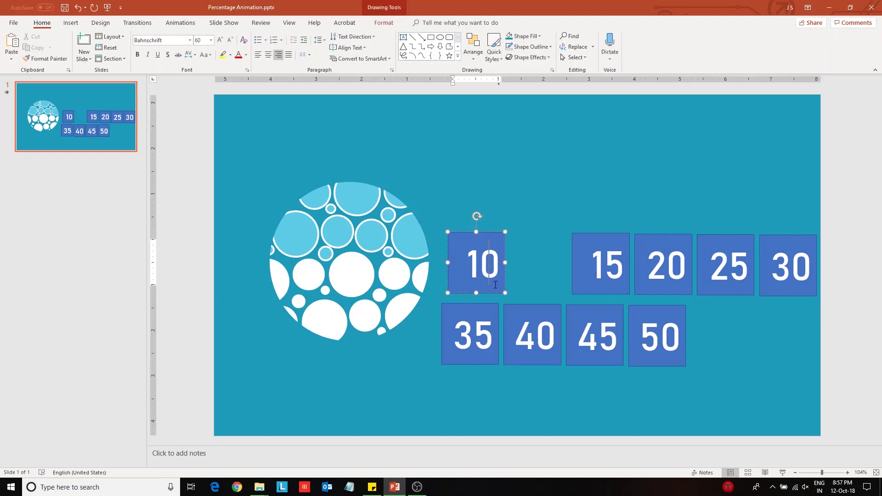
{"action": "left_click", "coordinate": [860, 354]}
{"action": "left_click", "coordinate": [502, 272]}
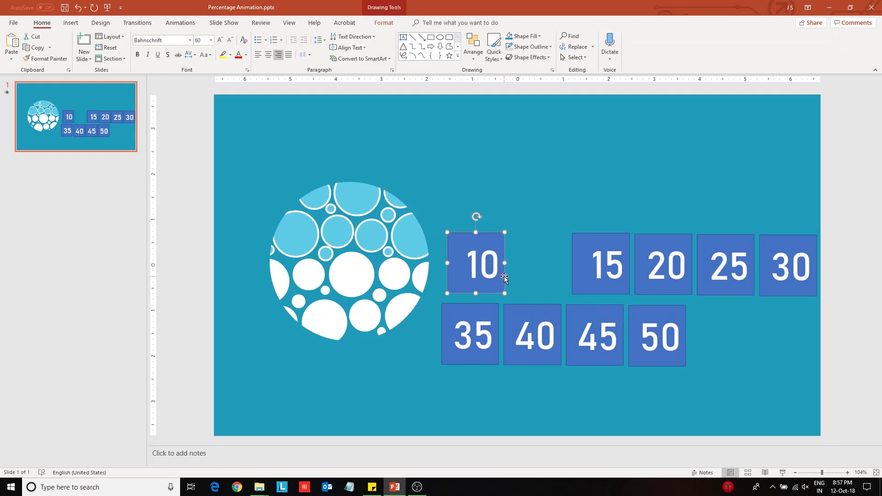
{"action": "left_click", "coordinate": [849, 329]}
{"action": "left_click", "coordinate": [505, 267]}
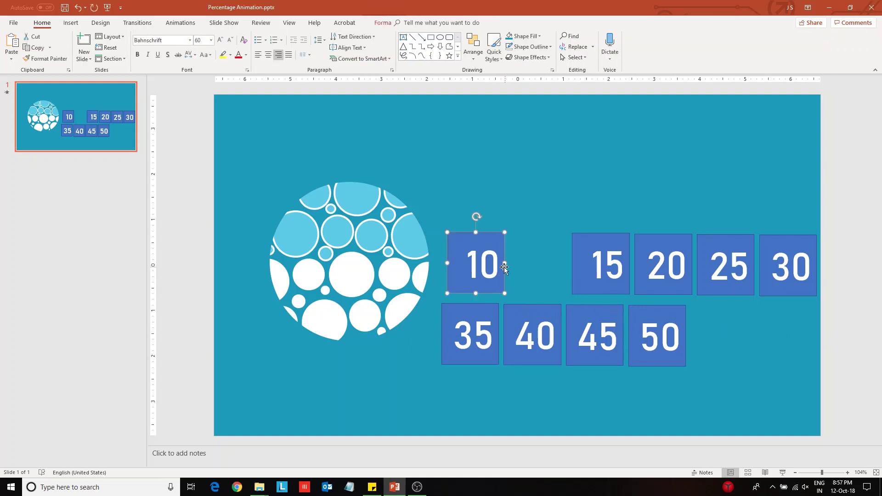
{"action": "left_click_drag", "start_coordinate": [616, 293], "coordinate": [490, 294]}
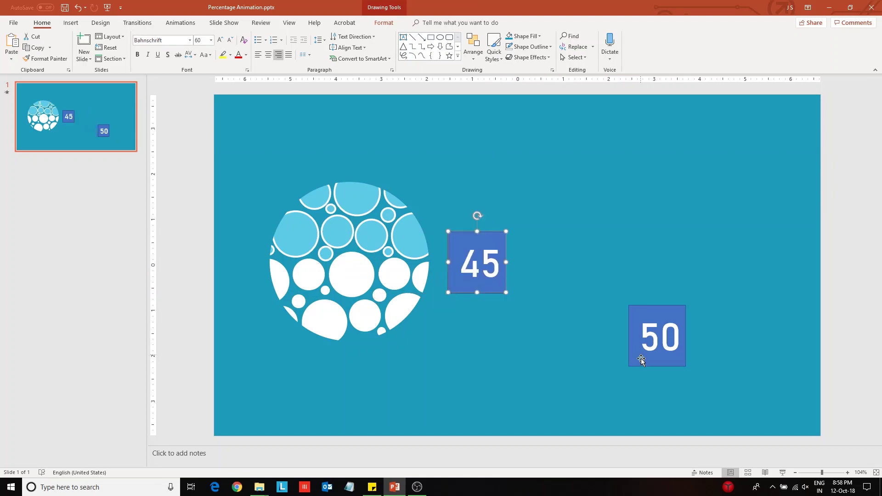
{"action": "left_click", "coordinate": [603, 348]}
{"action": "left_click_drag", "start_coordinate": [640, 364], "coordinate": [460, 292]}
{"action": "left_click", "coordinate": [840, 357]}
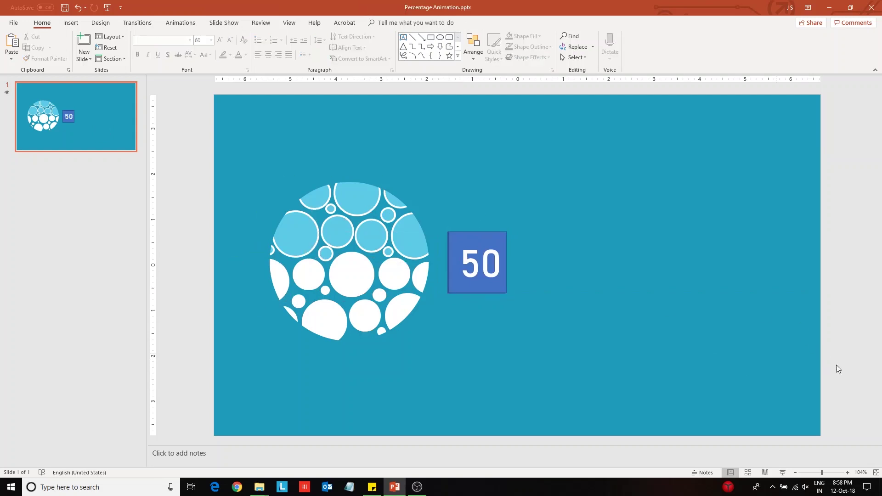
Give all the stacked number boxes an Appear entrance animation.
{"action": "left_click_drag", "start_coordinate": [834, 390], "coordinate": [441, 209]}
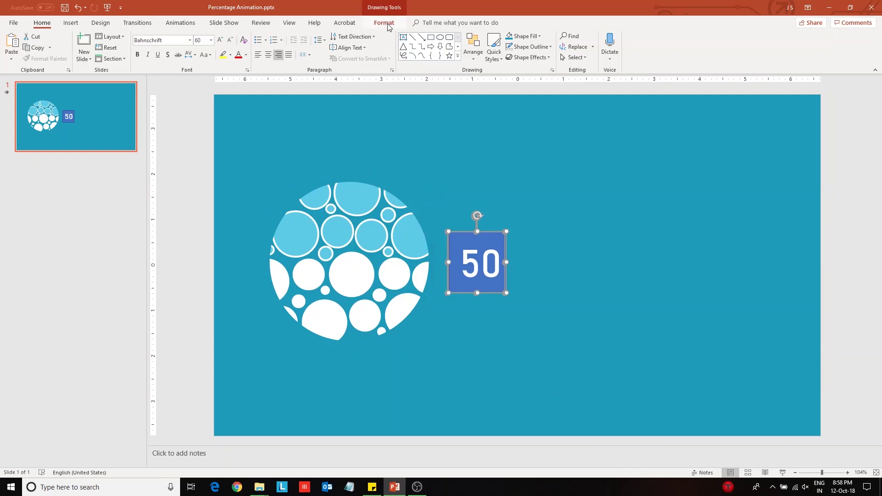
{"action": "left_click", "coordinate": [180, 31]}
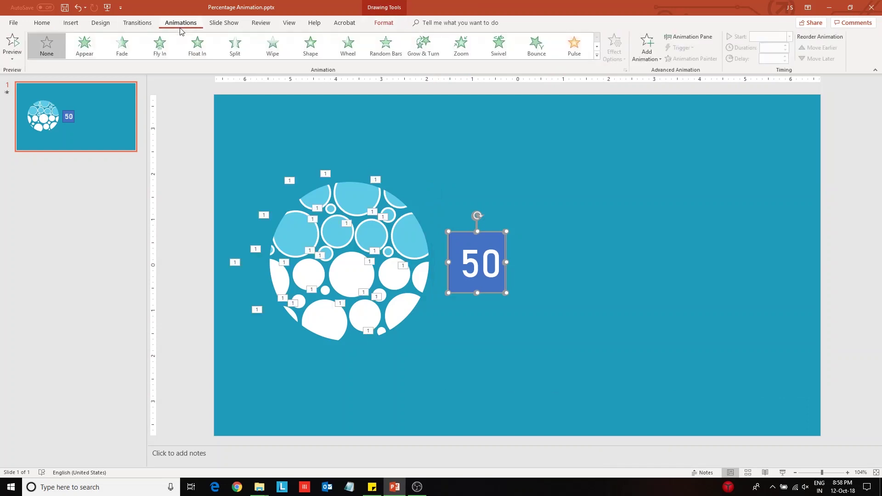
{"action": "left_click", "coordinate": [696, 36]}
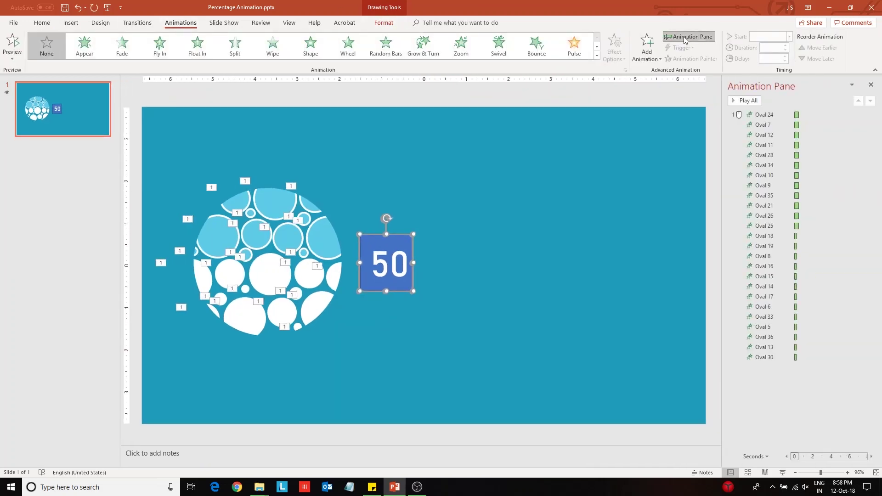
{"action": "left_click", "coordinate": [85, 45]}
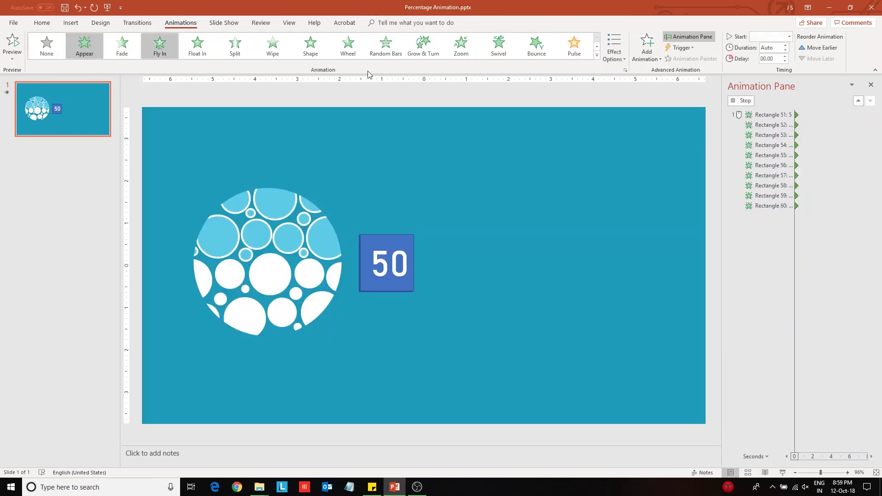
Set each box to start After Previous with a 00.10 s delay.
{"action": "left_click", "coordinate": [862, 447]}
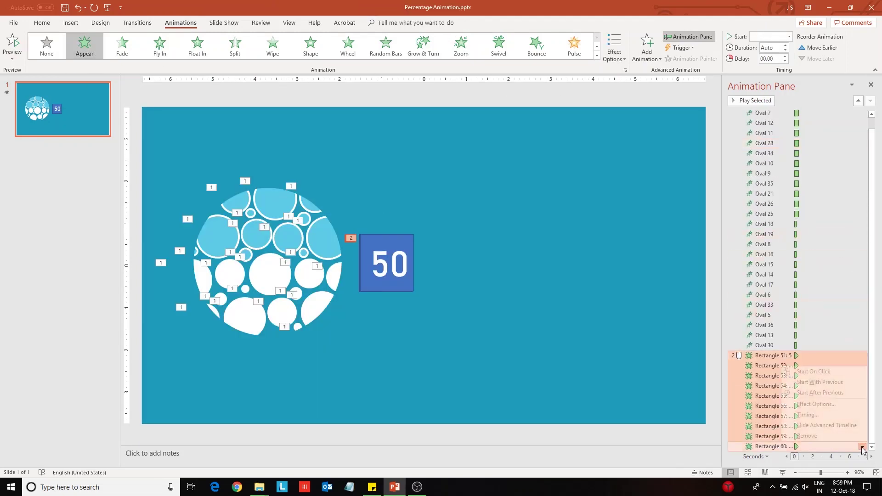
{"action": "left_click", "coordinate": [826, 395]}
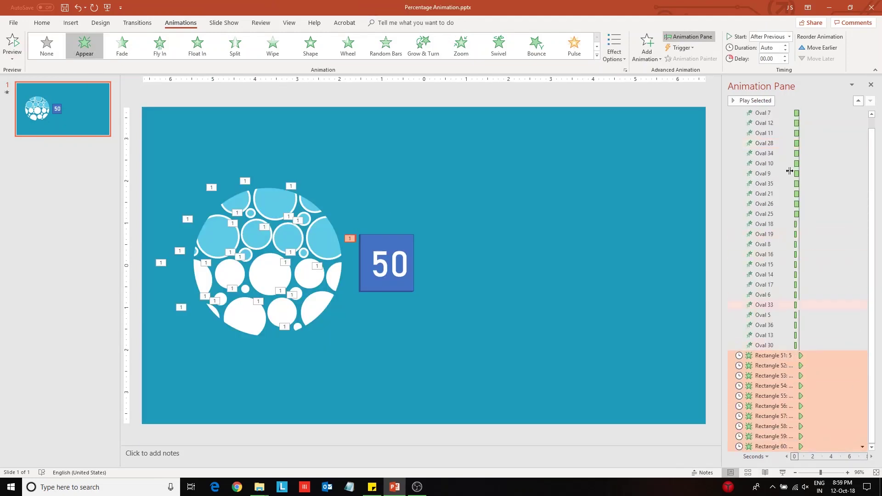
{"action": "left_click", "coordinate": [784, 57]}
{"action": "left_click", "coordinate": [775, 60]}
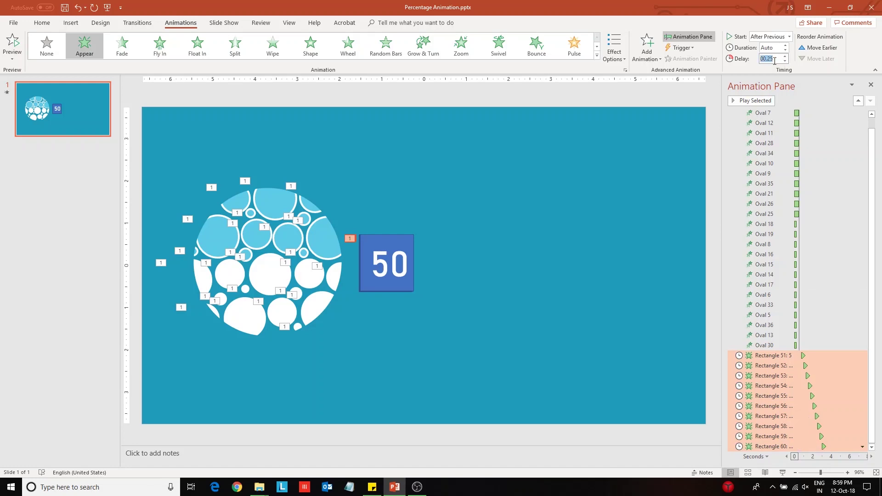
{"action": "type", "text": "00.10"}
{"action": "key", "text": "Return"}
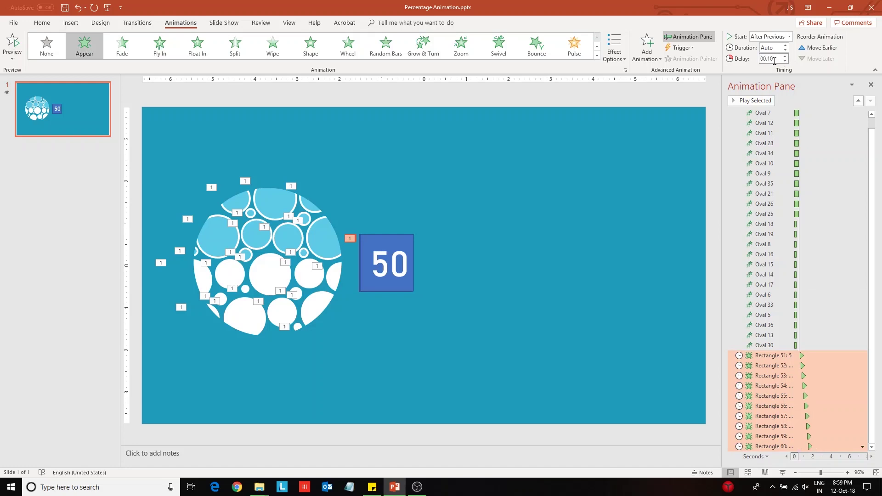
{"action": "left_click", "coordinate": [870, 85]}
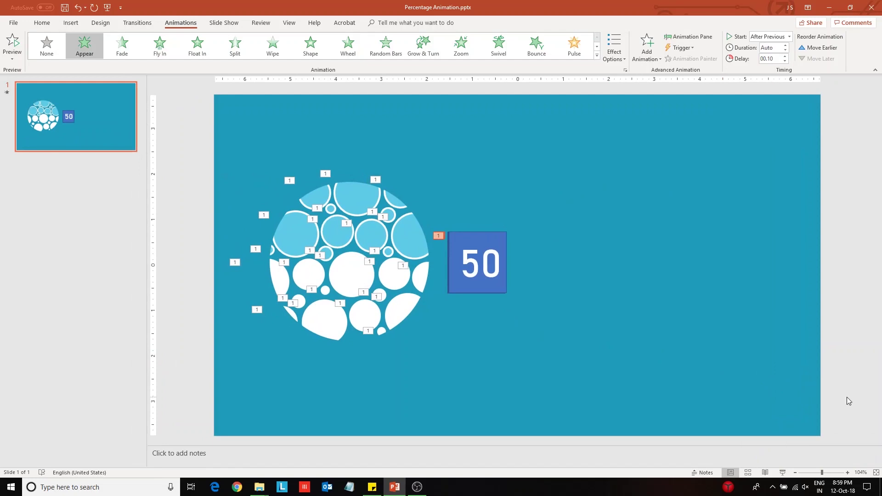
{"action": "mouse_move", "coordinate": [842, 398]}
{"action": "left_mouse_down"}
{"action": "mouse_move", "coordinate": [618, 324]}
{"action": "mouse_move", "coordinate": [421, 164]}
{"action": "mouse_move", "coordinate": [431, 161]}
{"action": "left_mouse_up"}
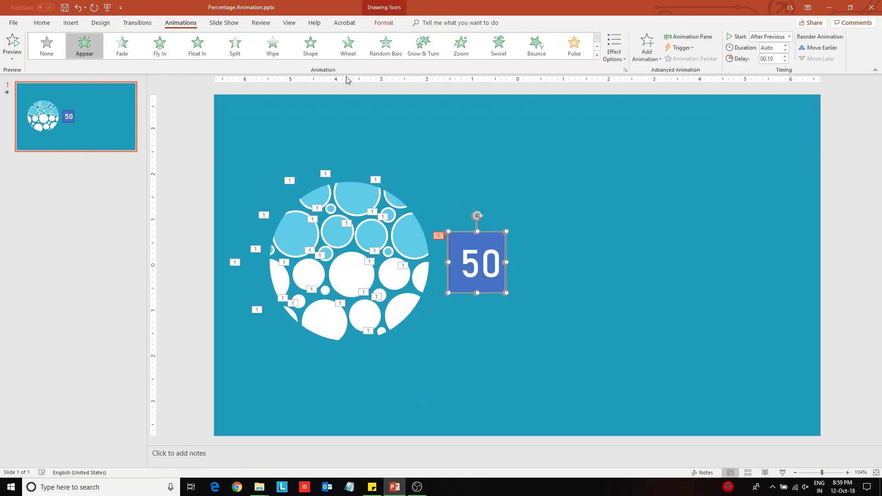
Set the selected number boxes to No Fill and No Outline.
{"action": "left_click", "coordinate": [385, 23]}
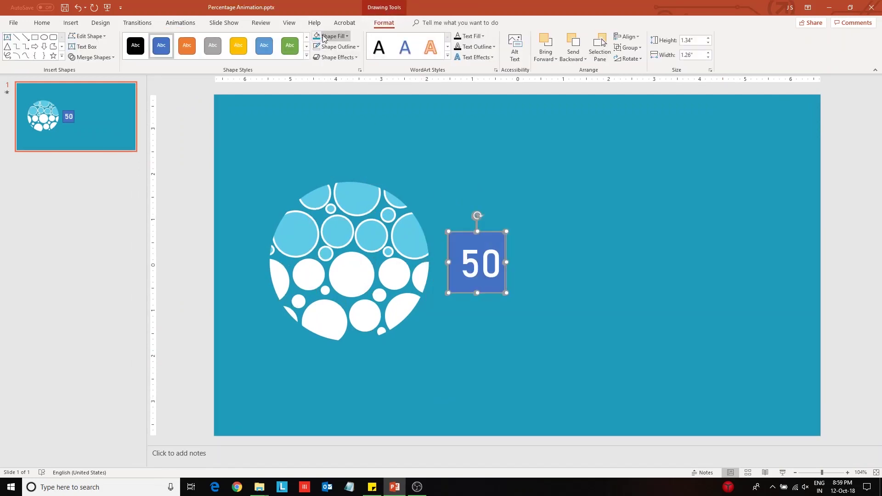
{"action": "left_click", "coordinate": [315, 39]}
{"action": "left_click", "coordinate": [338, 46]}
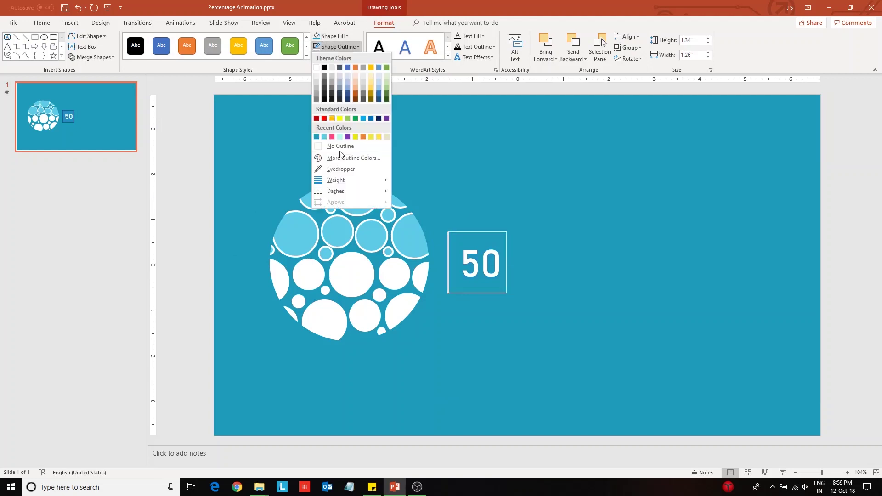
{"action": "left_click", "coordinate": [351, 146]}
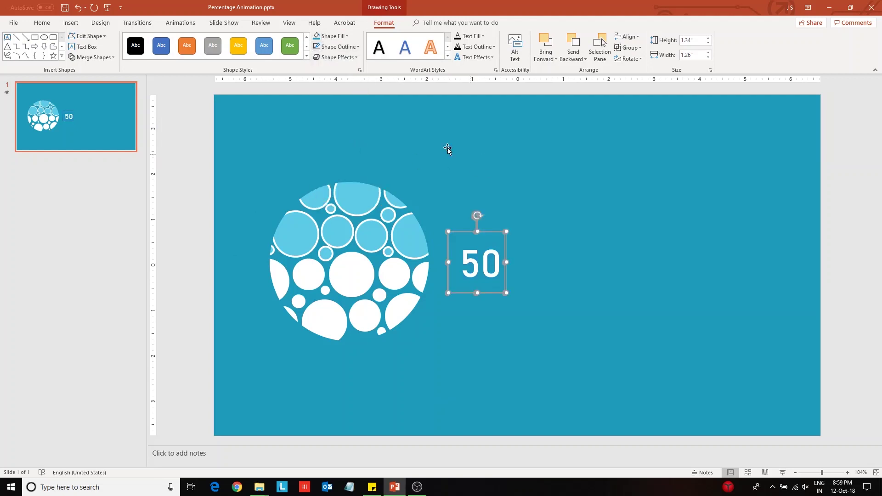
{"action": "left_click", "coordinate": [850, 311]}
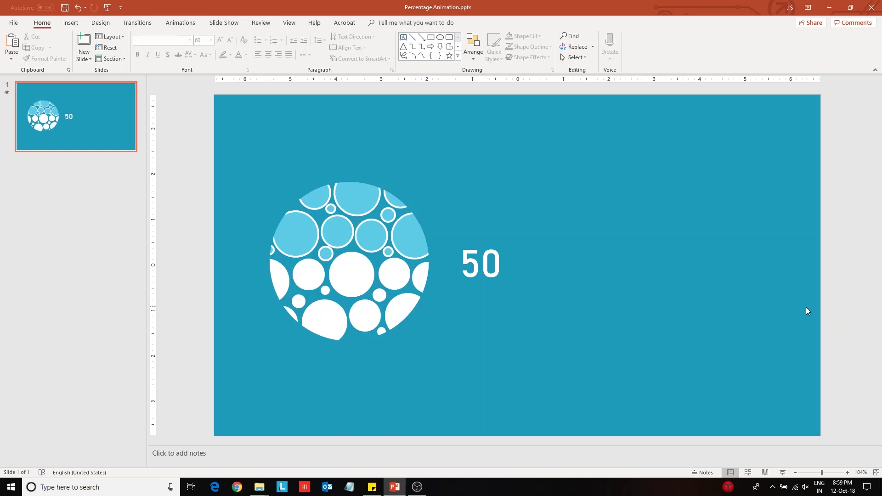
Draw a trial rectangle beside the 50, then delete it.
{"action": "left_click", "coordinate": [69, 23]}
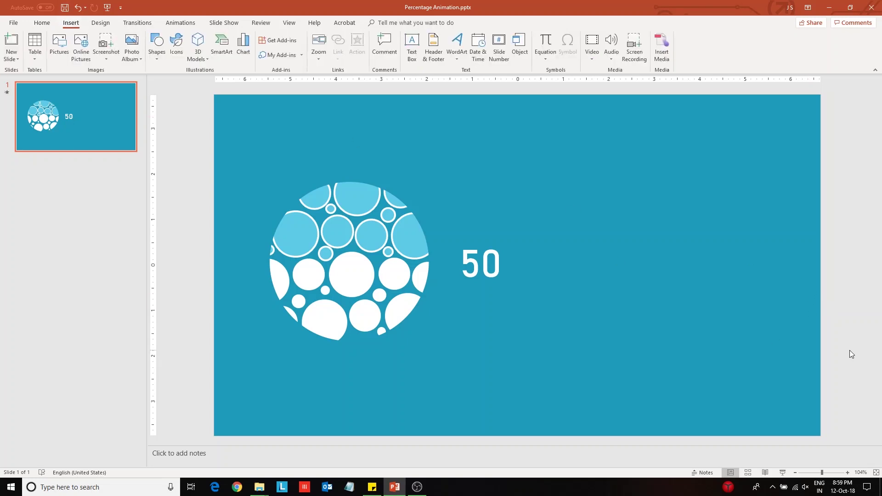
{"action": "left_click", "coordinate": [157, 50]}
{"action": "left_click", "coordinate": [179, 83]}
{"action": "mouse_move", "coordinate": [509, 250]}
{"action": "left_mouse_down"}
{"action": "mouse_move", "coordinate": [544, 278]}
{"action": "mouse_move", "coordinate": [536, 286]}
{"action": "left_mouse_up"}
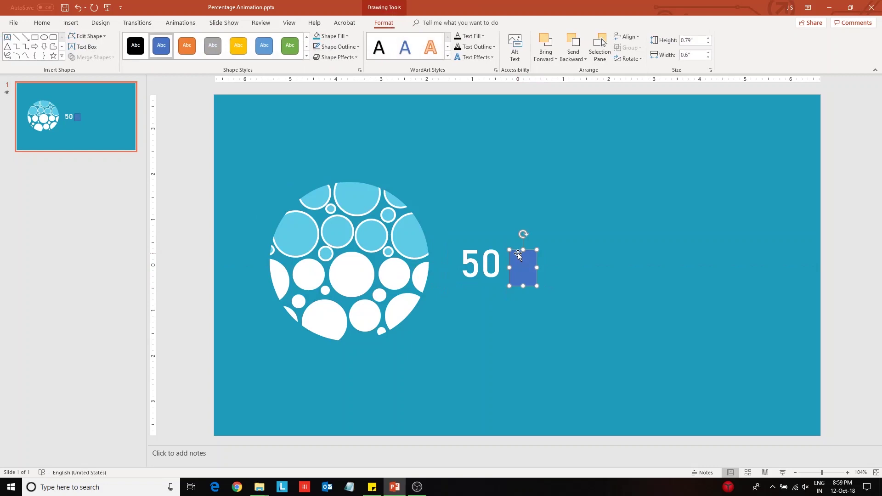
{"action": "left_click_drag", "start_coordinate": [517, 252], "coordinate": [514, 249]}
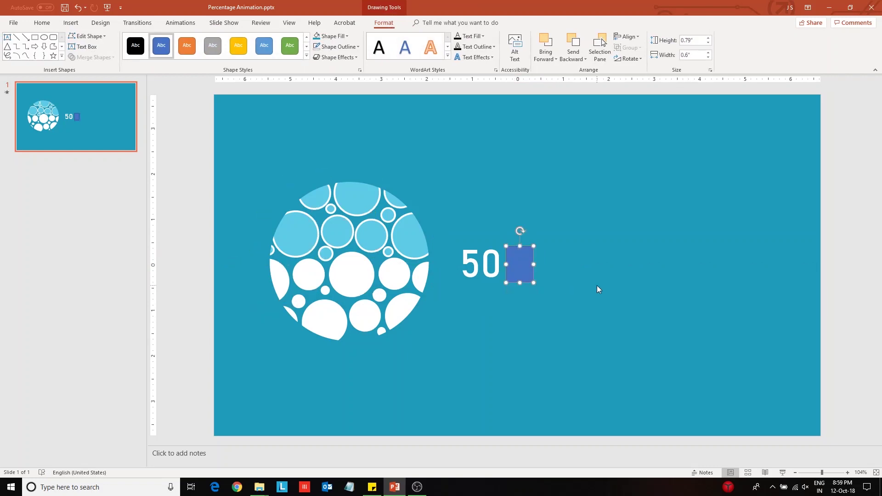
{"action": "key", "text": "Delete"}
Copy the 50 text box, change its text to %, and position it right after 50.
{"action": "left_click", "coordinate": [506, 275]}
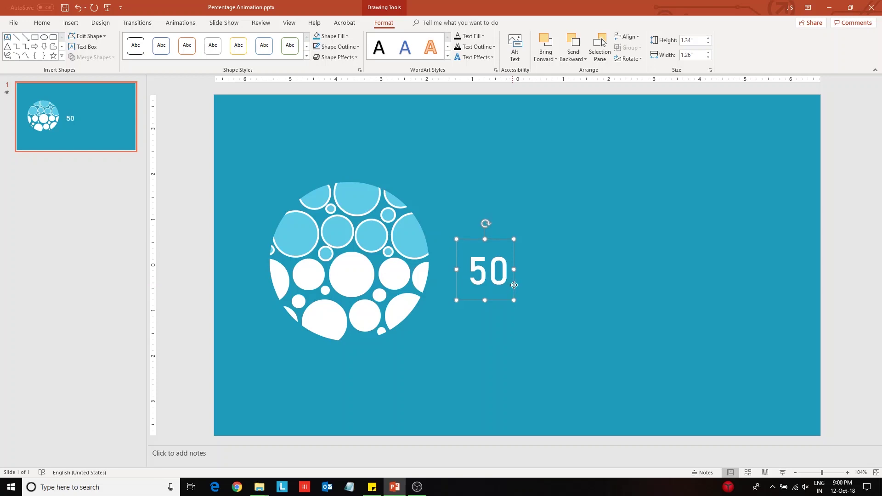
{"action": "left_click_drag", "start_coordinate": [509, 281], "coordinate": [562, 282]}
{"action": "double_click", "coordinate": [520, 269]}
{"action": "type", "text": "%"}
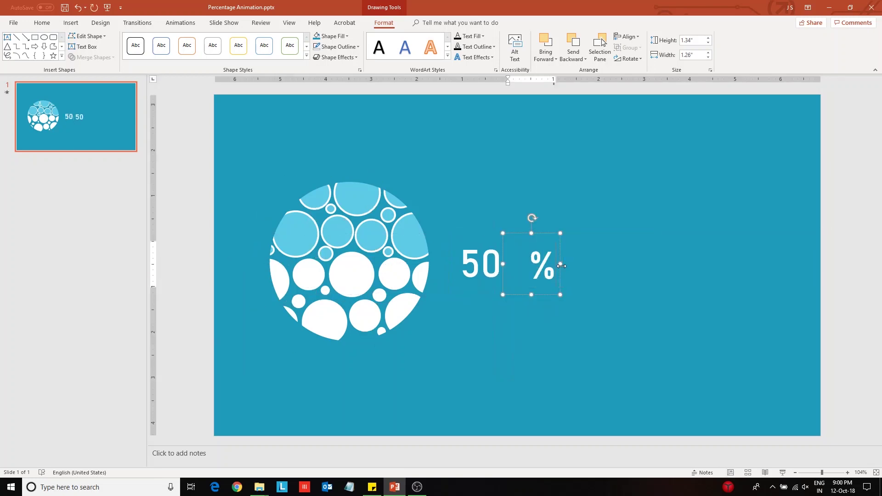
{"action": "left_click_drag", "start_coordinate": [544, 260], "coordinate": [522, 260]}
{"action": "left_click_drag", "start_coordinate": [525, 290], "coordinate": [521, 287]}
Deselect the % text box by clicking the empty grey area.
{"action": "left_click", "coordinate": [836, 295]}
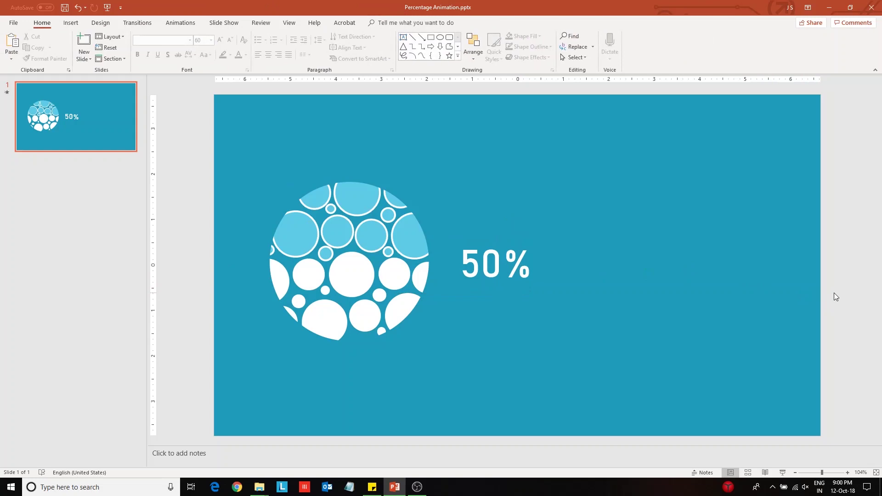